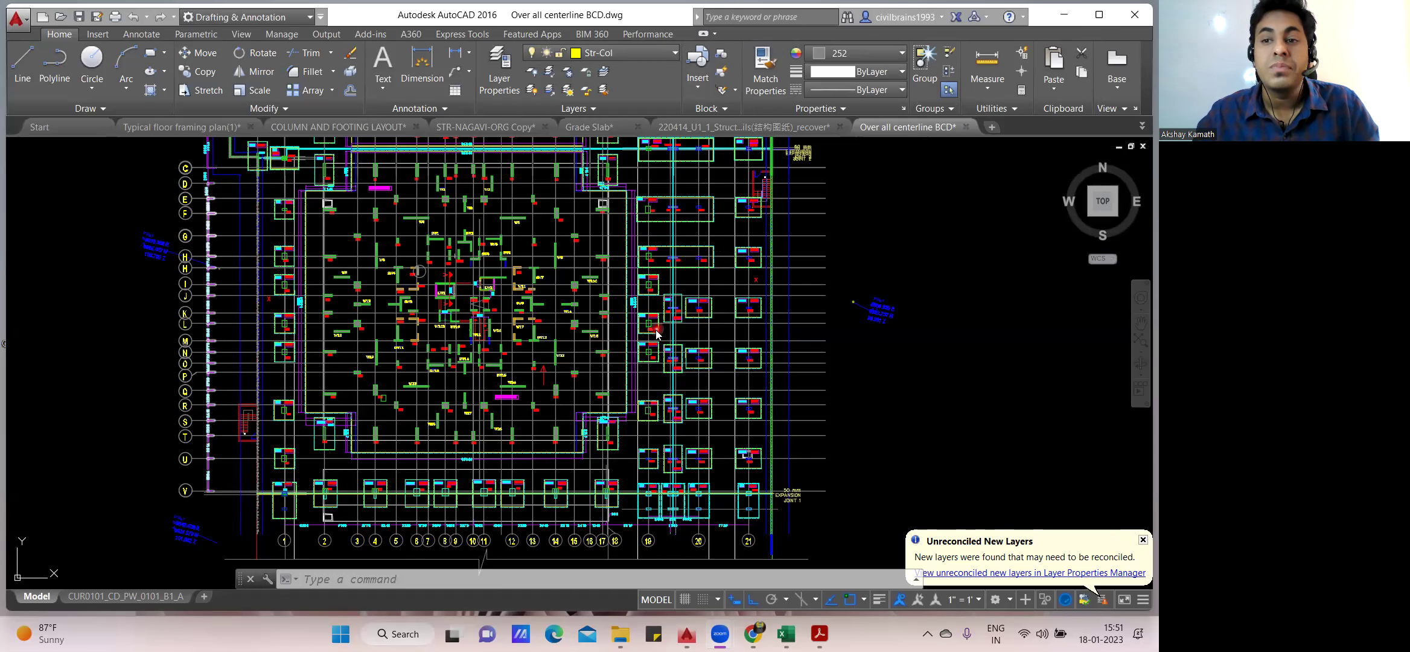
Pan and zoom the structural plan to bring the C BLOCK footing area into view
{"action": "middle_click_drag", "start_coordinate": [577, 344], "coordinate": [578, 365]}
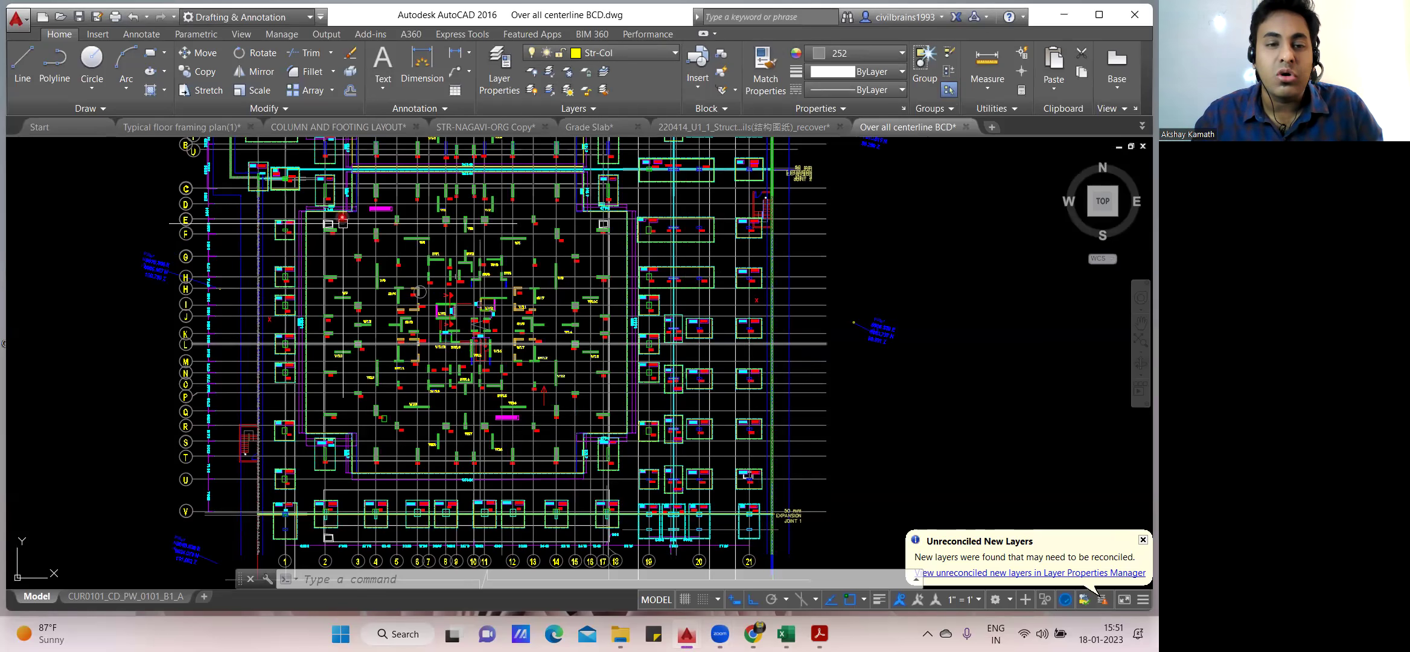
{"action": "scroll", "coordinate": [372, 197], "scroll_direction": "up", "scroll_amount": 2}
{"action": "scroll", "coordinate": [371, 211], "scroll_direction": "down", "scroll_amount": 2}
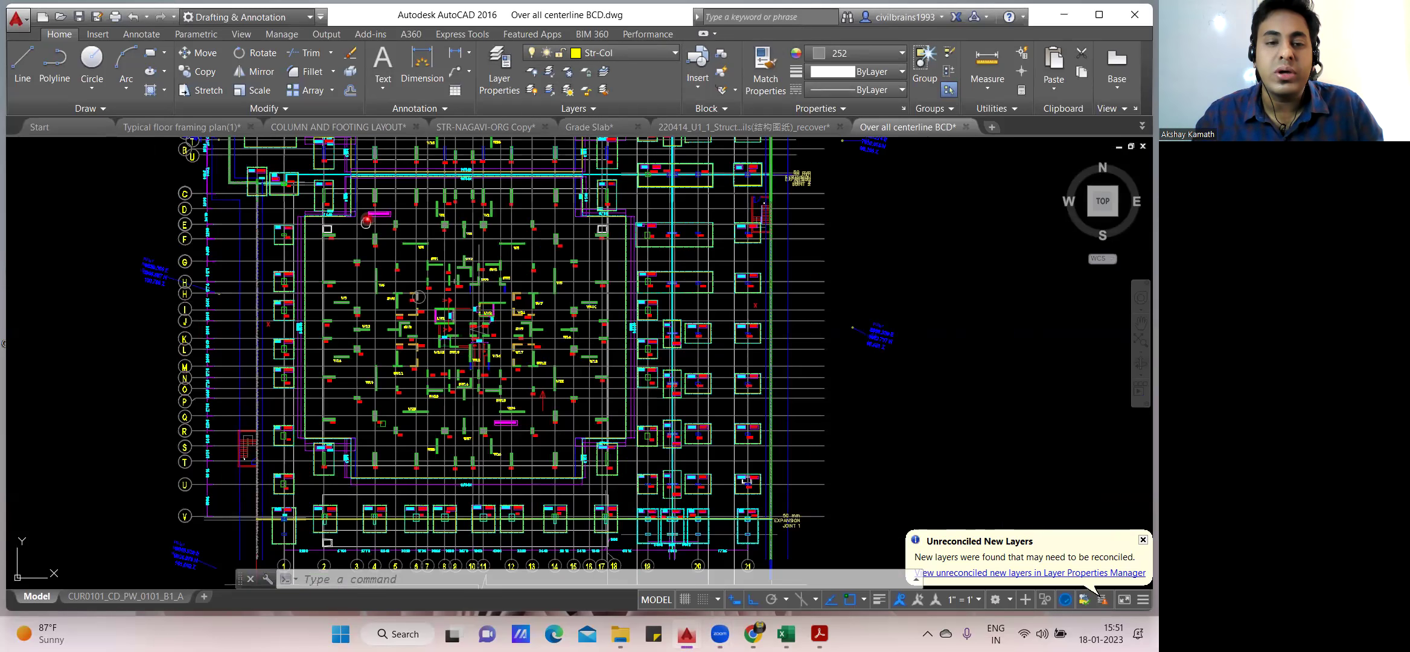
{"action": "middle_click_drag", "start_coordinate": [331, 217], "coordinate": [335, 208]}
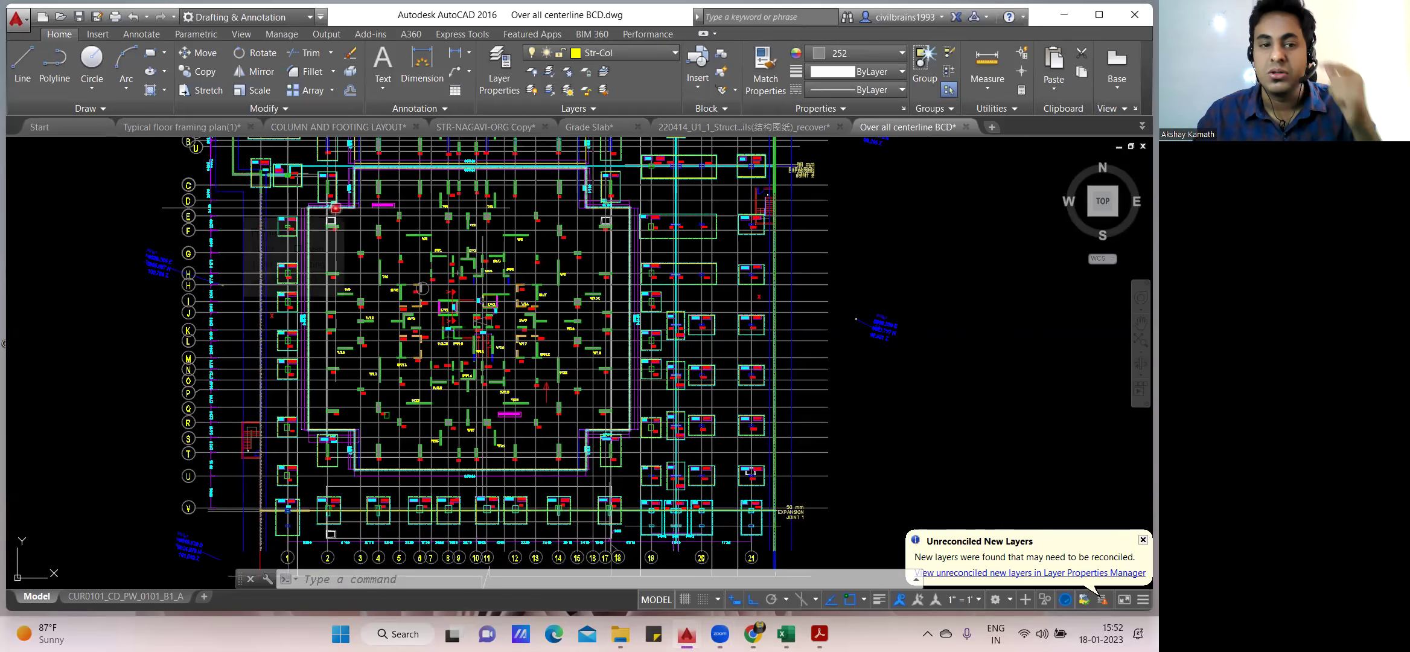
{"action": "scroll", "coordinate": [335, 208], "scroll_direction": "up", "scroll_amount": 2}
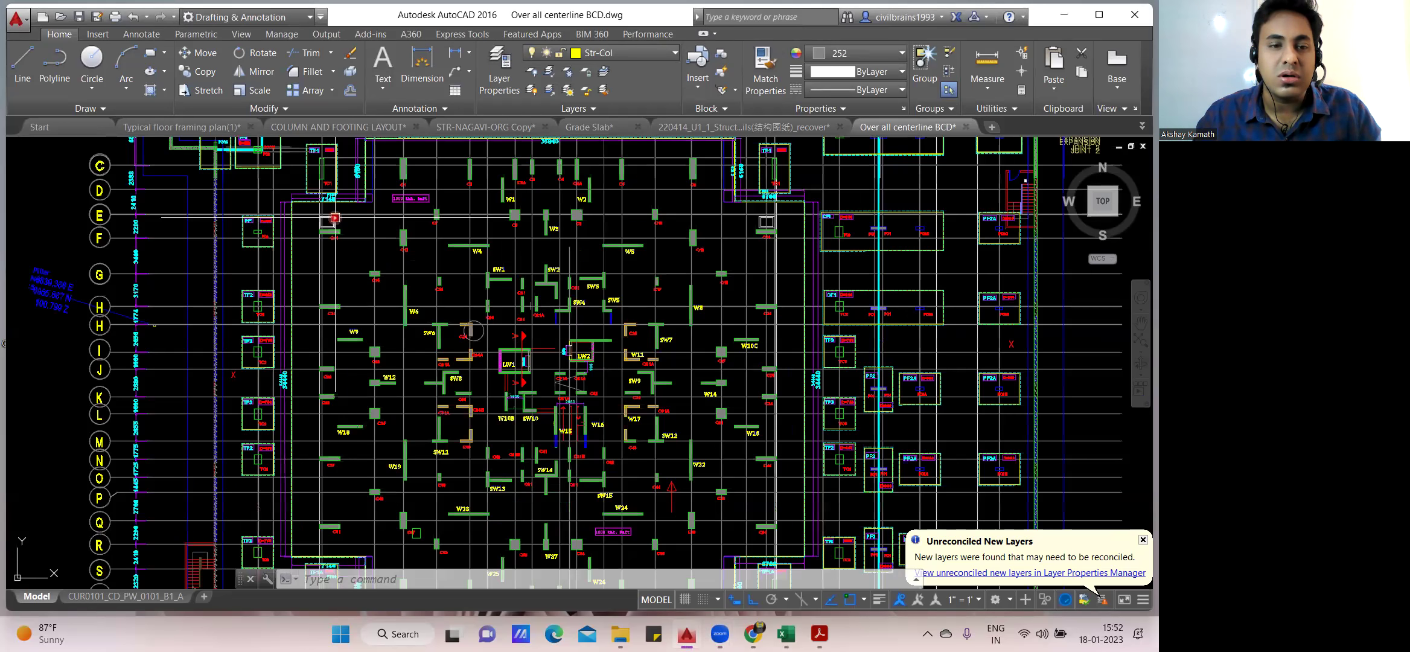
{"action": "scroll", "coordinate": [294, 212], "scroll_direction": "up", "scroll_amount": 2}
{"action": "scroll", "coordinate": [294, 212], "scroll_direction": "down", "scroll_amount": 6}
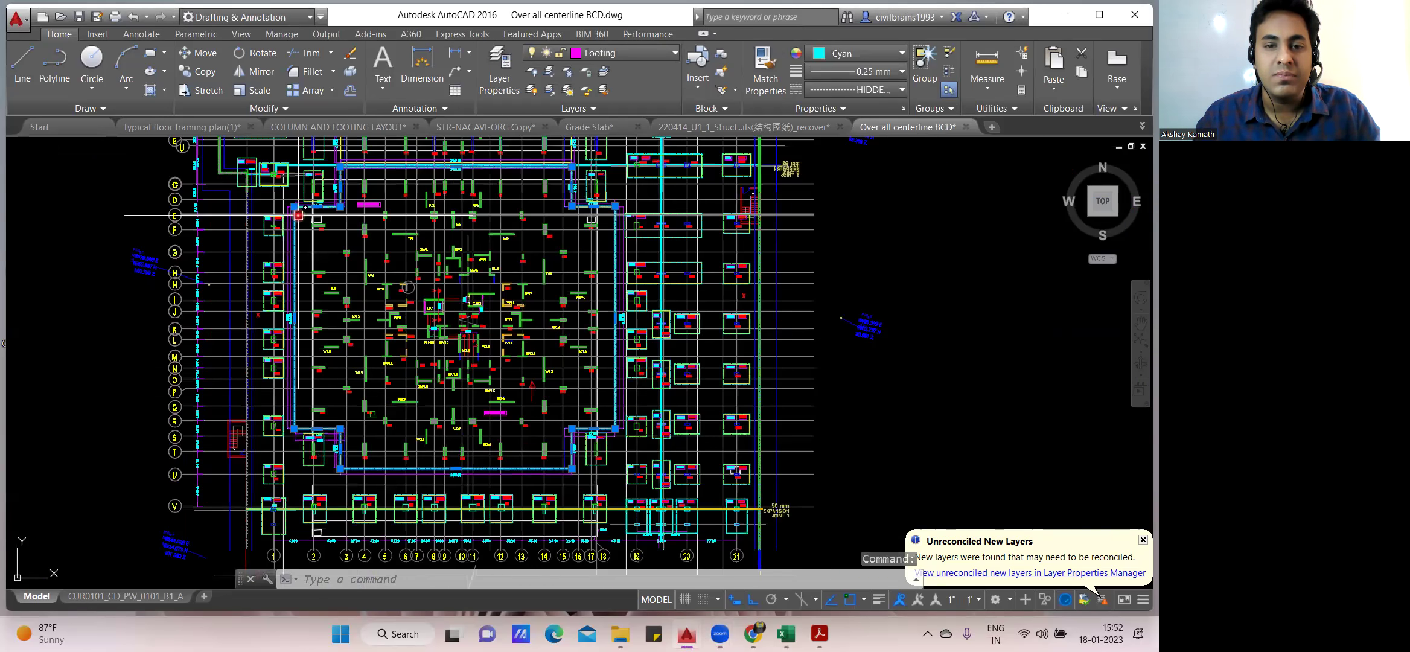
{"action": "middle_click_drag", "start_coordinate": [298, 215], "coordinate": [329, 344]}
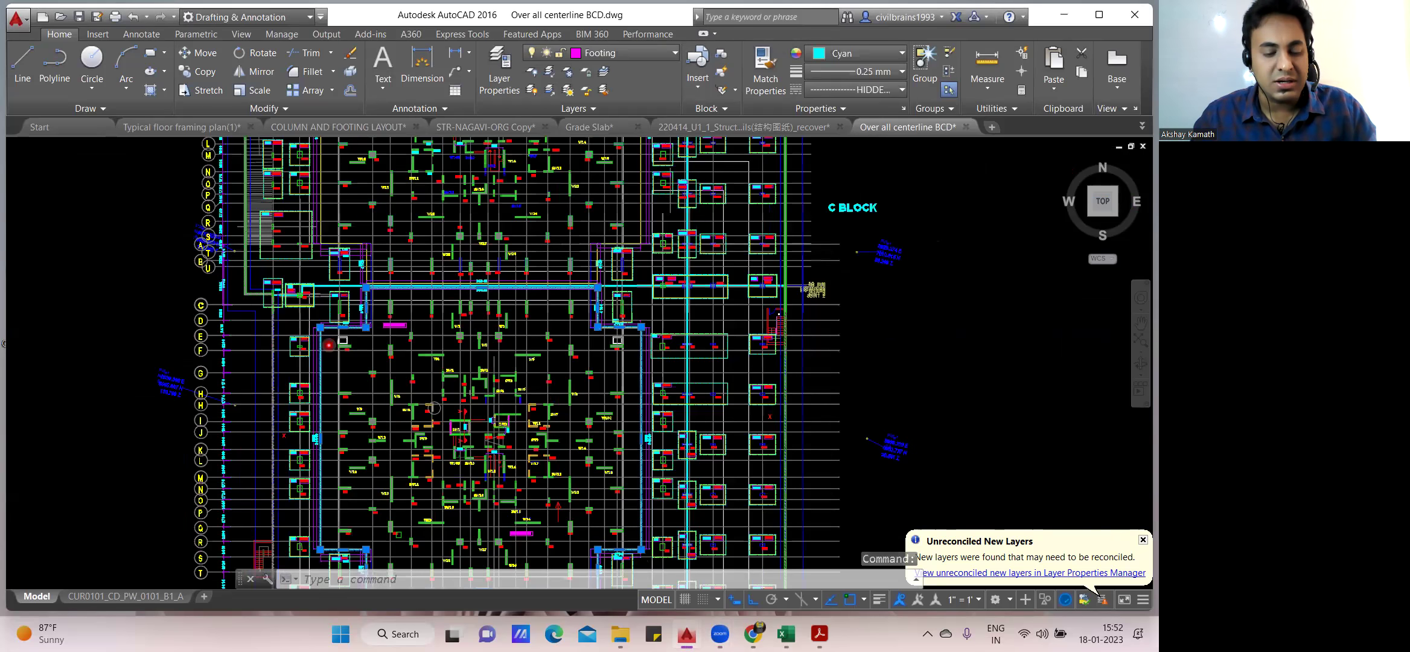
Paste the copied footing outline into empty space right of the C BLOCK plan, accepting the AEC warning
{"action": "key", "text": "ctrl+v"}
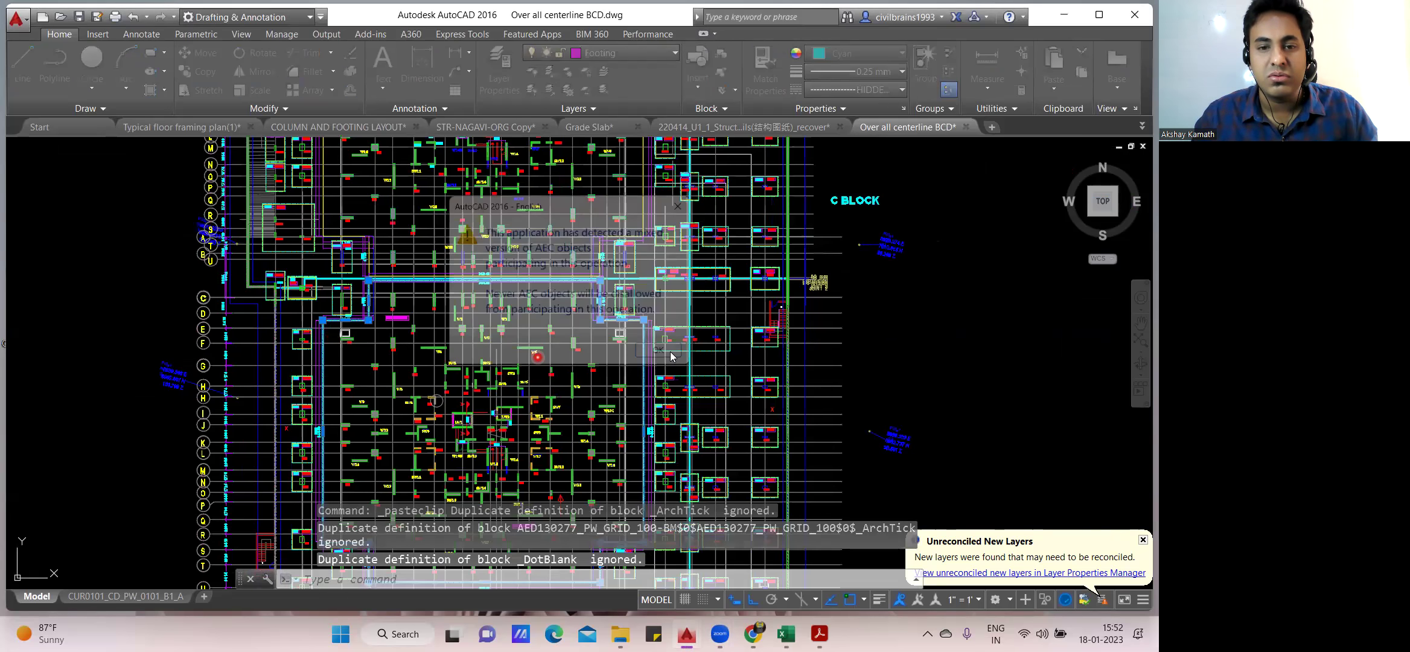
{"action": "left_click", "coordinate": [670, 362]}
{"action": "left_click", "coordinate": [670, 361]}
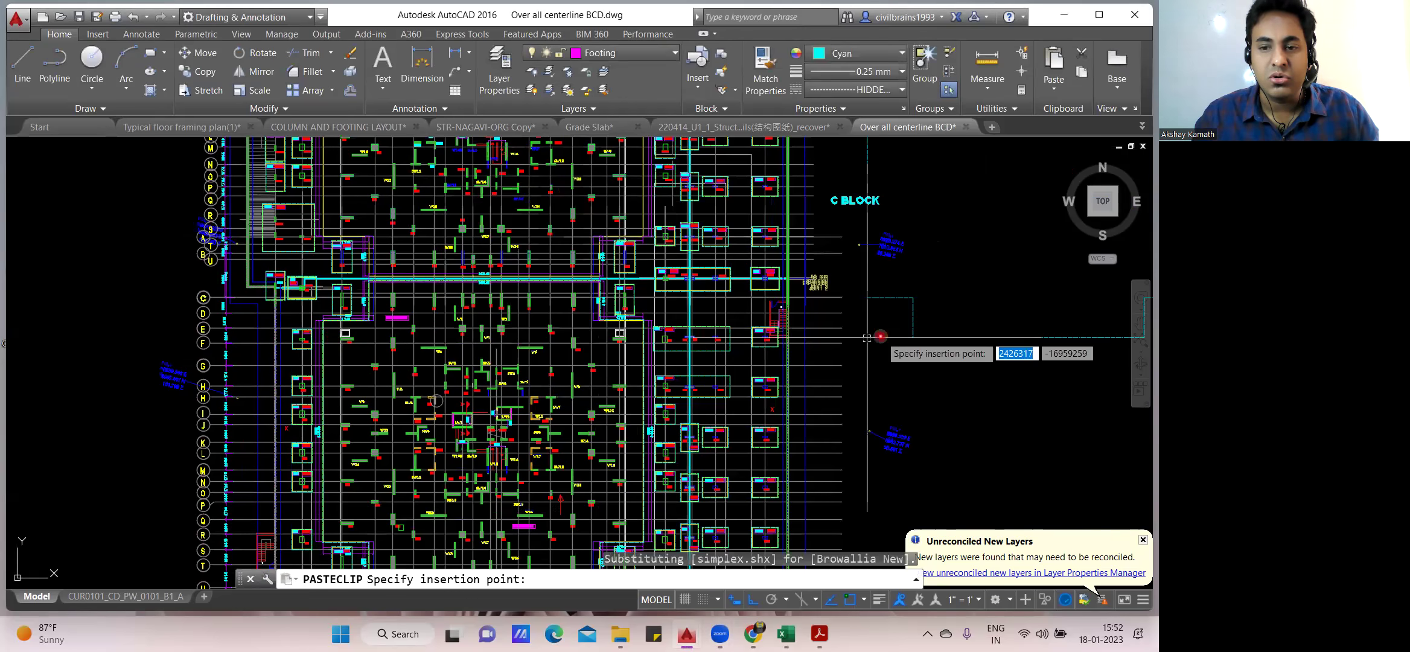
{"action": "middle_click_drag", "start_coordinate": [673, 333], "coordinate": [463, 335]}
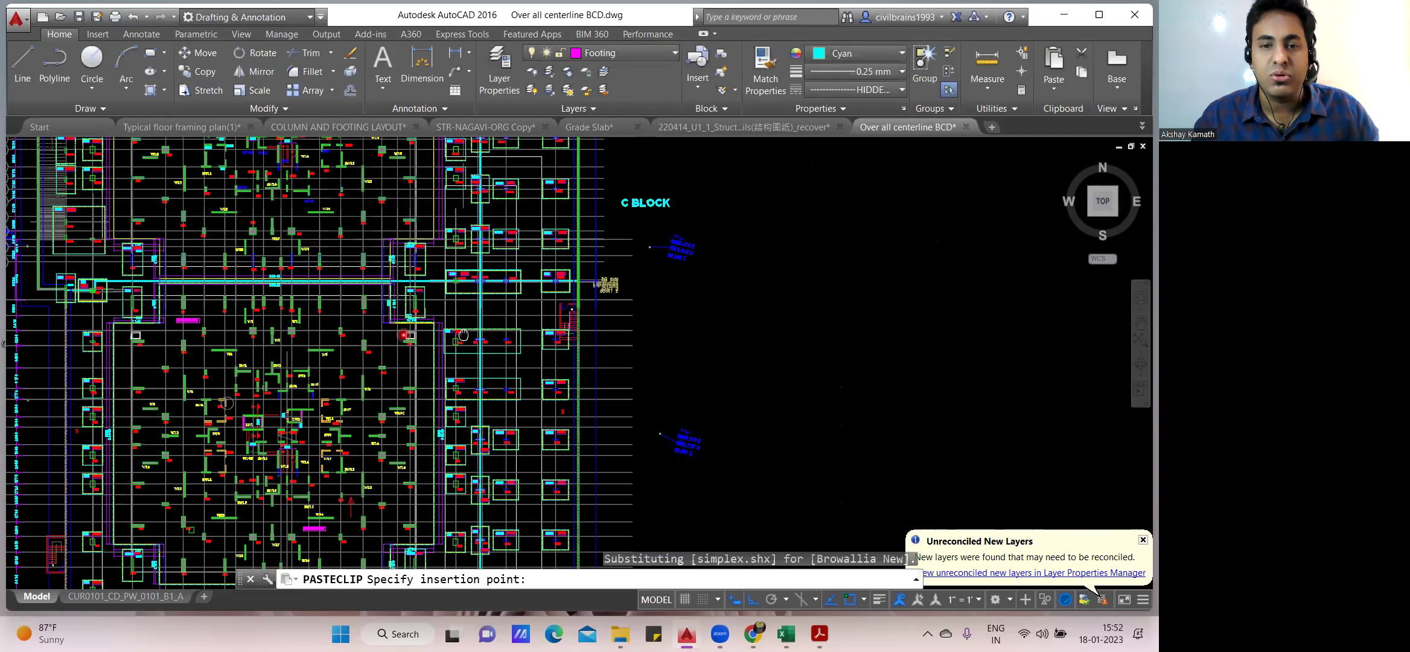
{"action": "middle_click_drag", "start_coordinate": [850, 470], "coordinate": [565, 465]}
{"action": "left_click", "coordinate": [563, 463]}
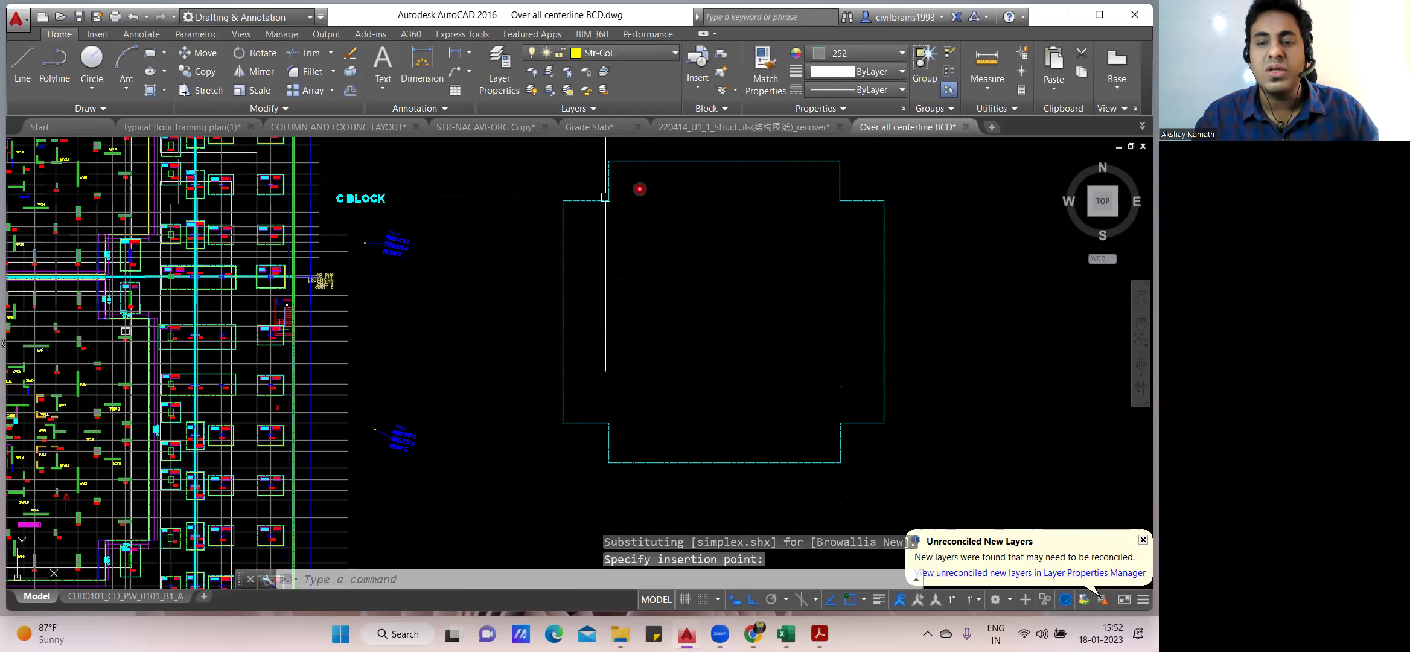
{"action": "middle_click_drag", "start_coordinate": [867, 365], "coordinate": [796, 405]}
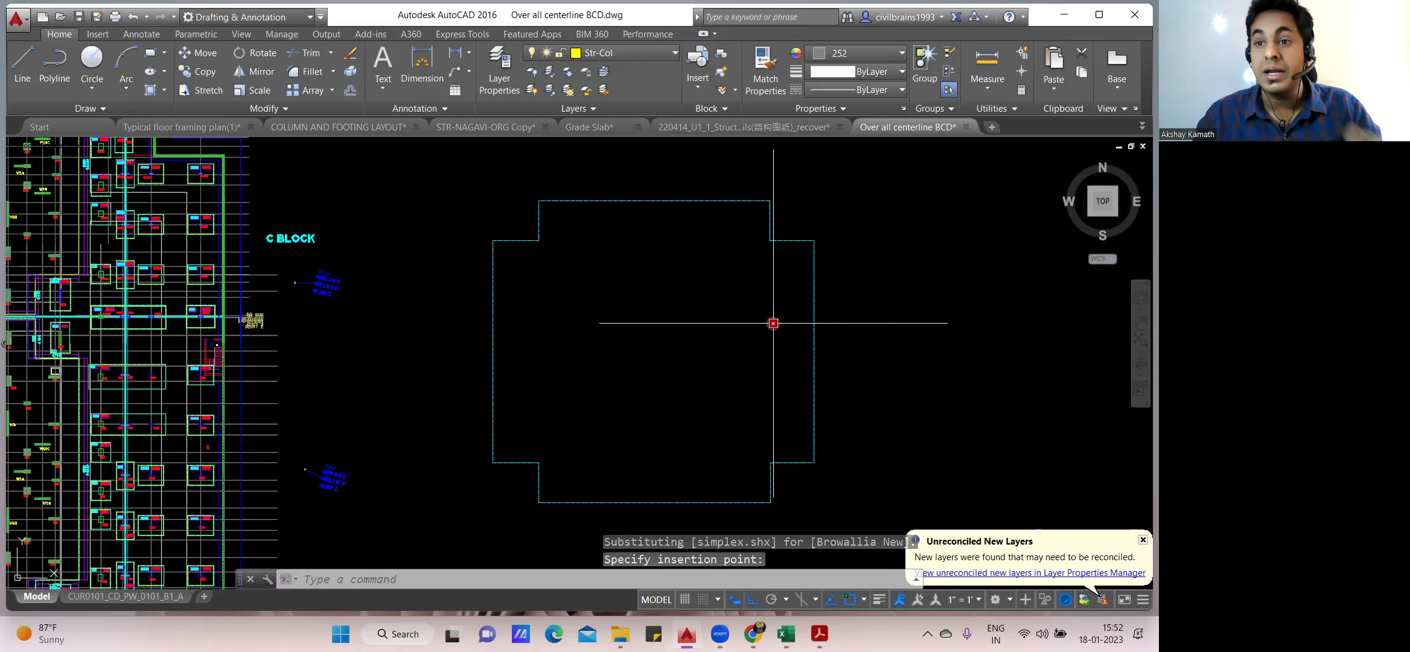
{"action": "middle_click_drag", "start_coordinate": [765, 312], "coordinate": [730, 293]}
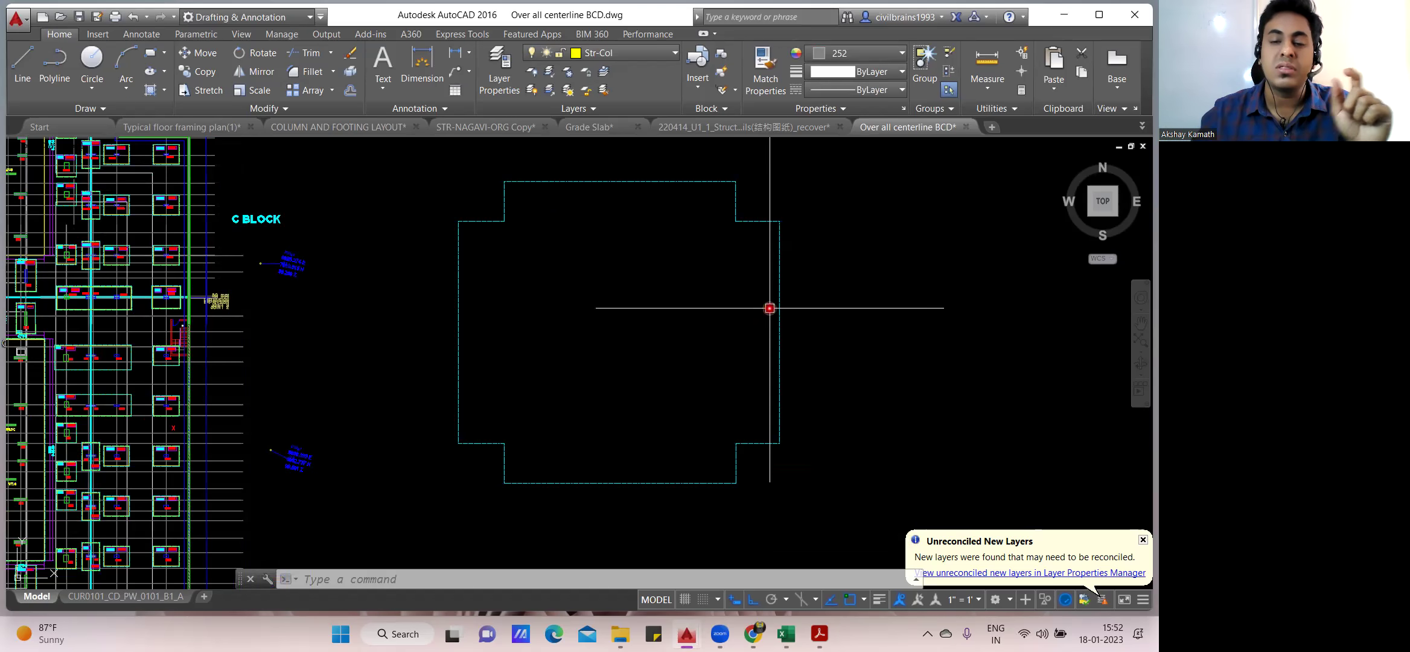
{"action": "middle_click_drag", "start_coordinate": [892, 267], "coordinate": [783, 268]}
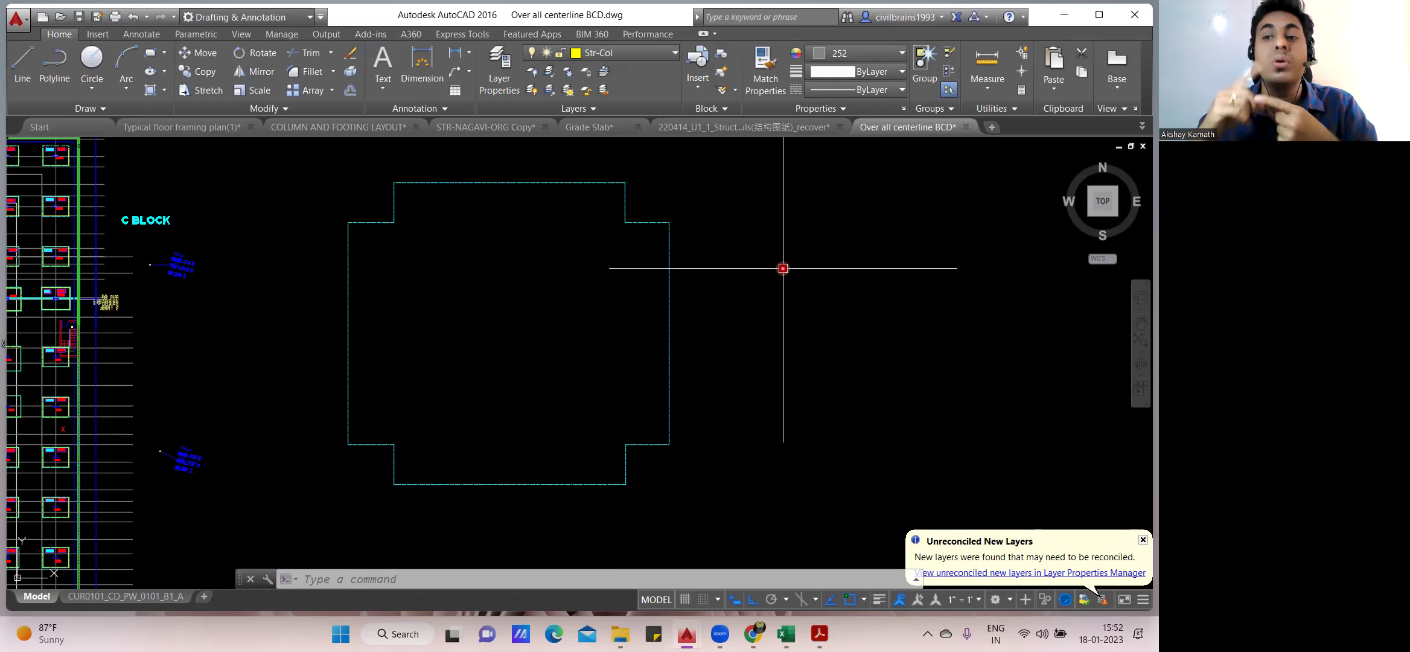
{"action": "middle_click_drag", "start_coordinate": [783, 268], "coordinate": [576, 254]}
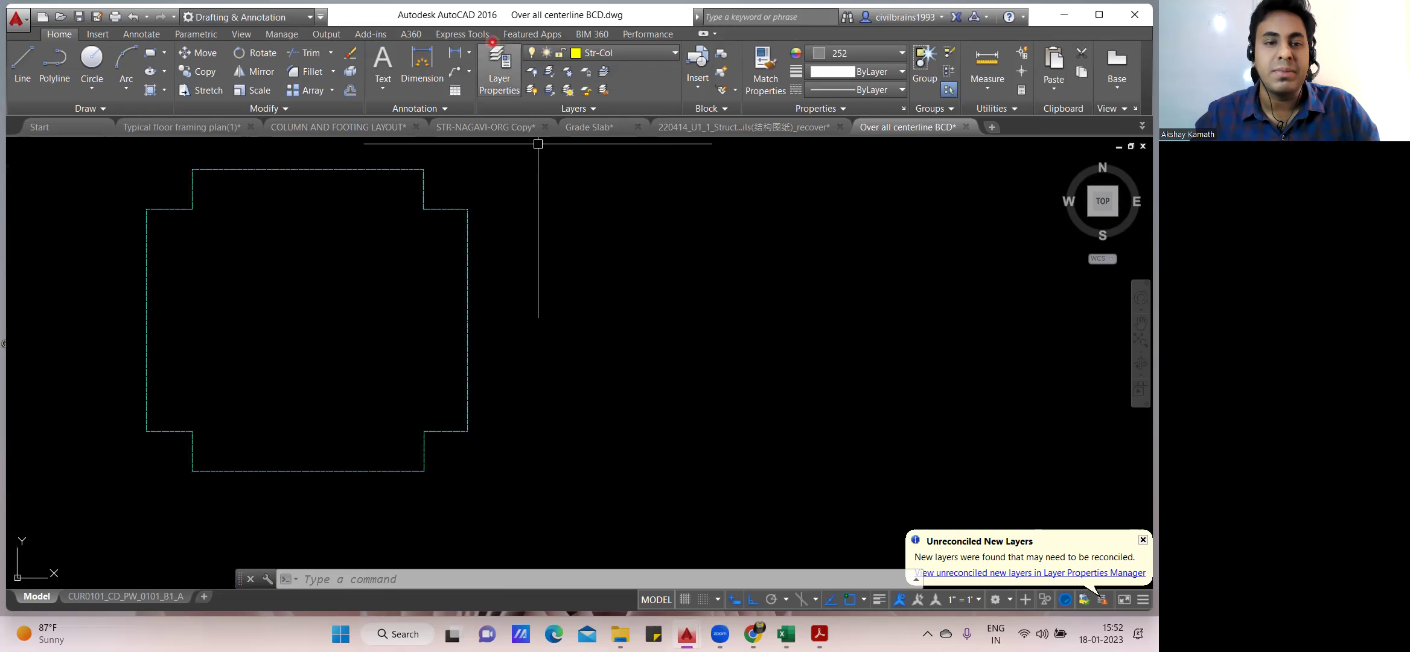
Draw a rectangle beside the footing outline with the RECTANG command
{"action": "type", "text": "rec"}
{"action": "key", "text": "Return"}
{"action": "left_click", "coordinate": [590, 228]}
{"action": "left_click", "coordinate": [935, 349]}
{"action": "left_click", "coordinate": [927, 361]}
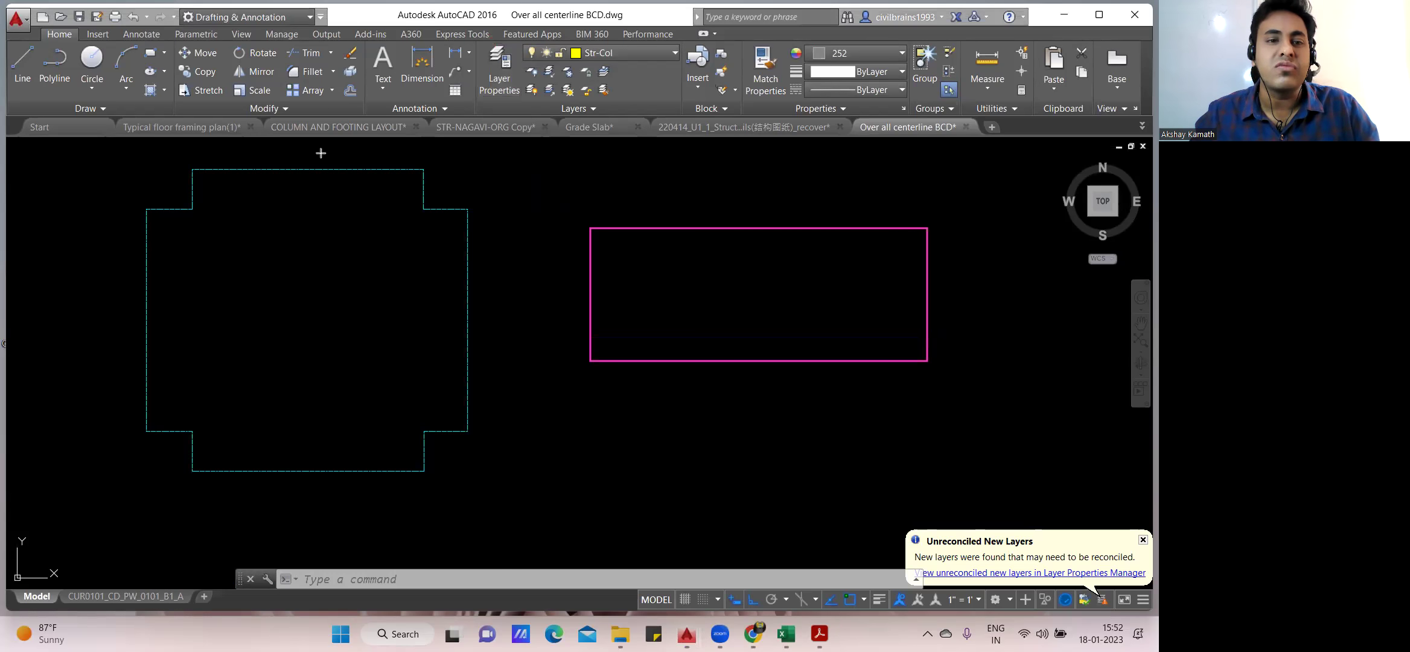
Label the rectangle 5500 above it and 3000 on its left with text
{"action": "double_click", "coordinate": [730, 211]}
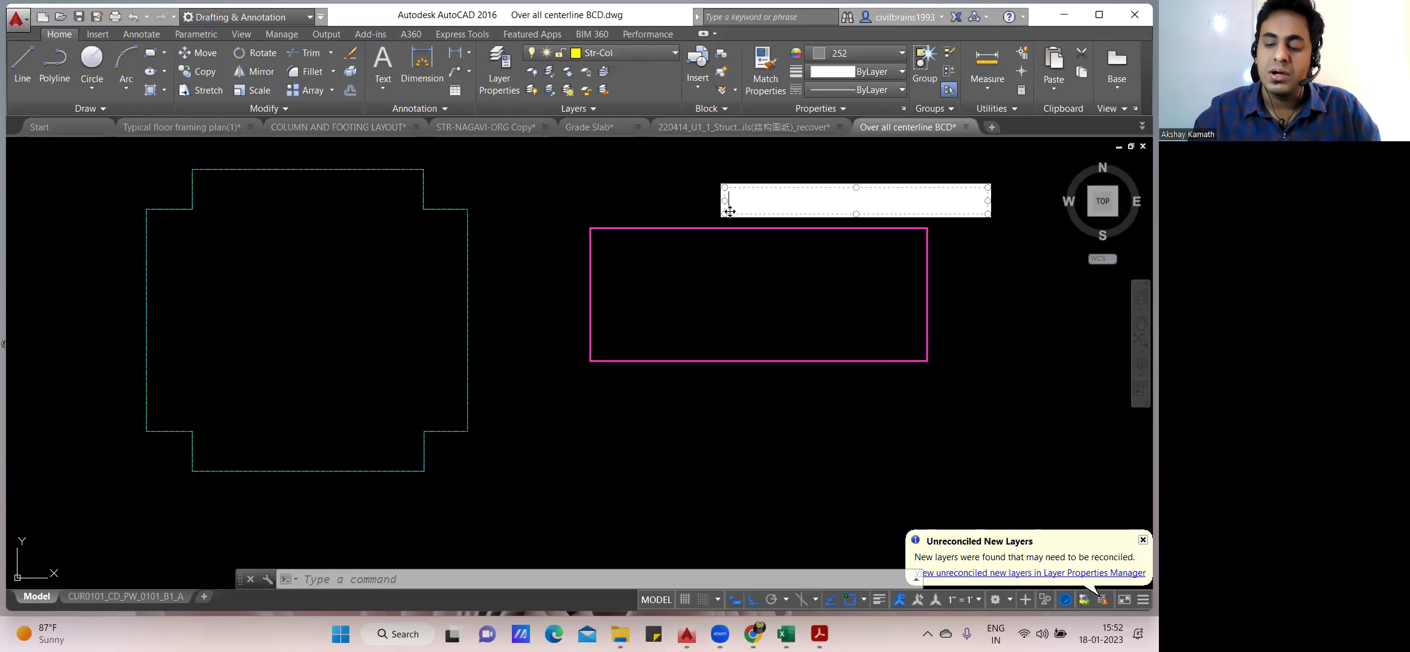
{"action": "type", "text": "5500"}
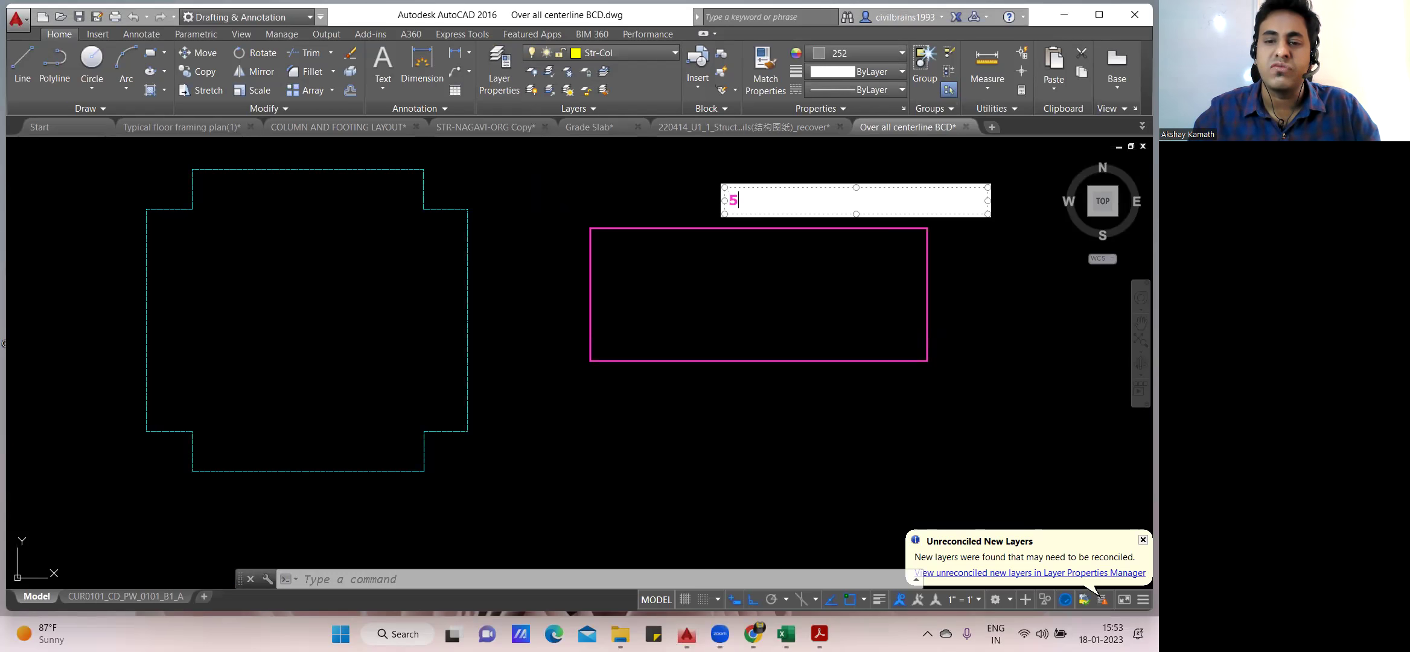
{"action": "left_click", "coordinate": [661, 280]}
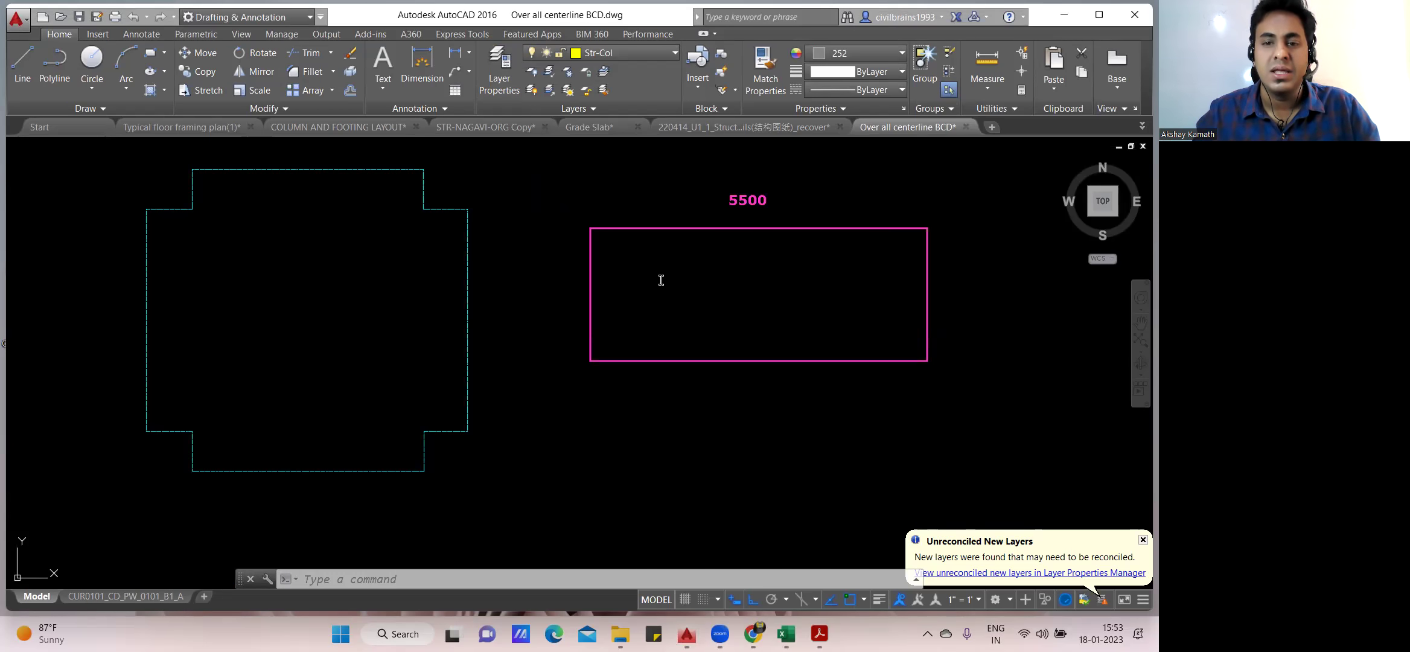
{"action": "double_click", "coordinate": [531, 281]}
{"action": "type", "text": "3000"}
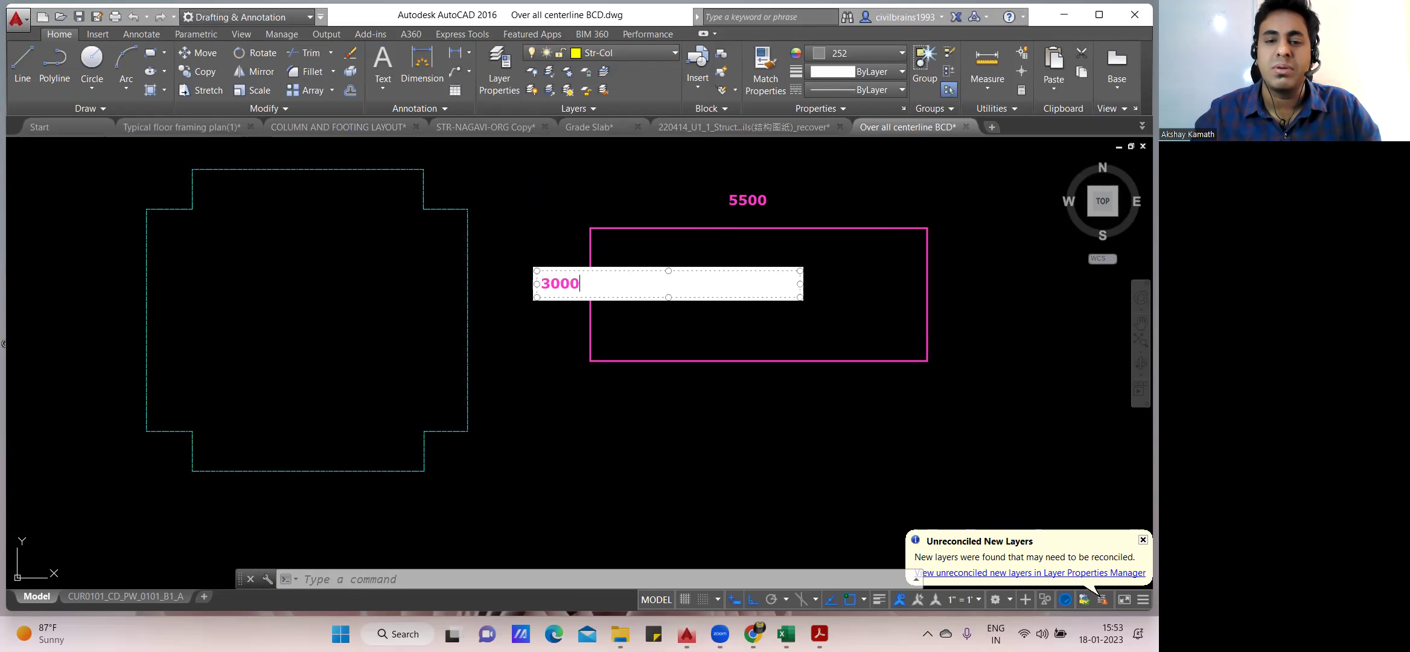
{"action": "left_click", "coordinate": [562, 314]}
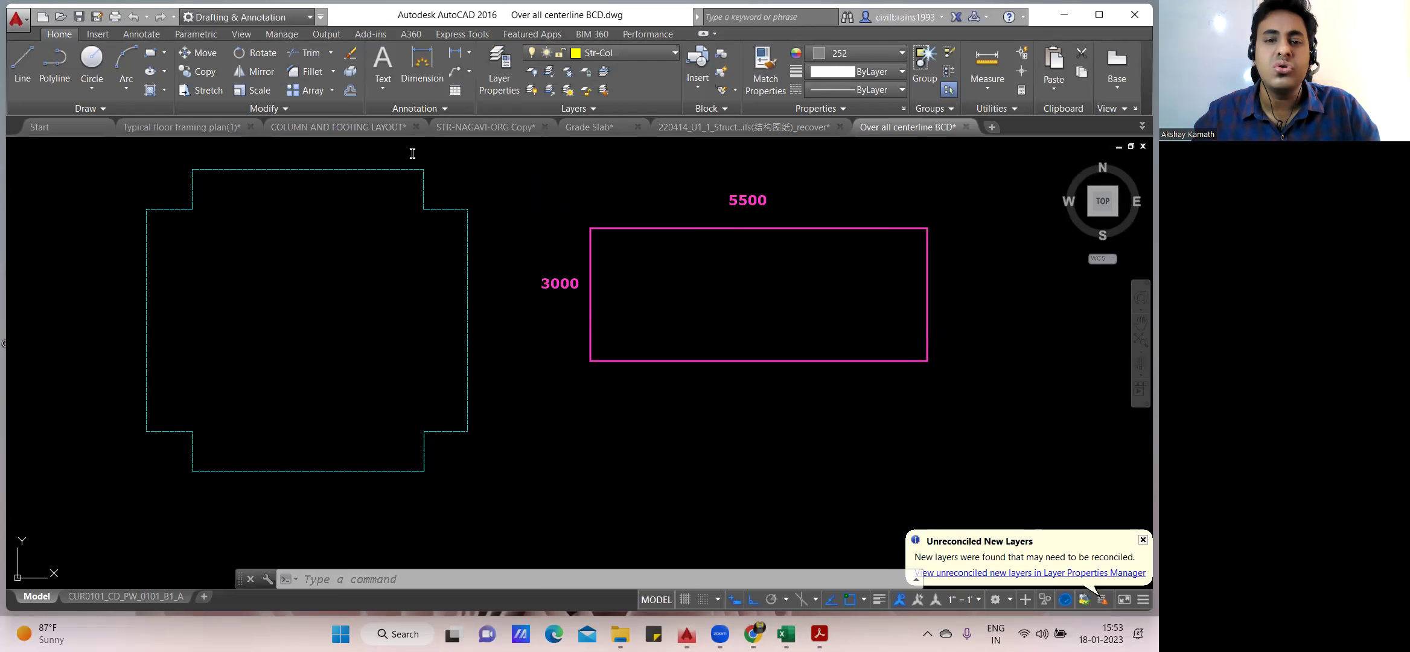
Draw a yellow hooked bar along the rectangle's inside top and underline the 5500 label
{"action": "mouse_move", "coordinate": [598, 237]}
{"action": "left_mouse_down"}
{"action": "mouse_move", "coordinate": [598, 249]}
{"action": "mouse_move", "coordinate": [680, 255]}
{"action": "left_mouse_up"}
{"action": "mouse_move", "coordinate": [835, 264]}
{"action": "left_mouse_down"}
{"action": "mouse_move", "coordinate": [904, 257]}
{"action": "mouse_move", "coordinate": [909, 238]}
{"action": "left_mouse_up"}
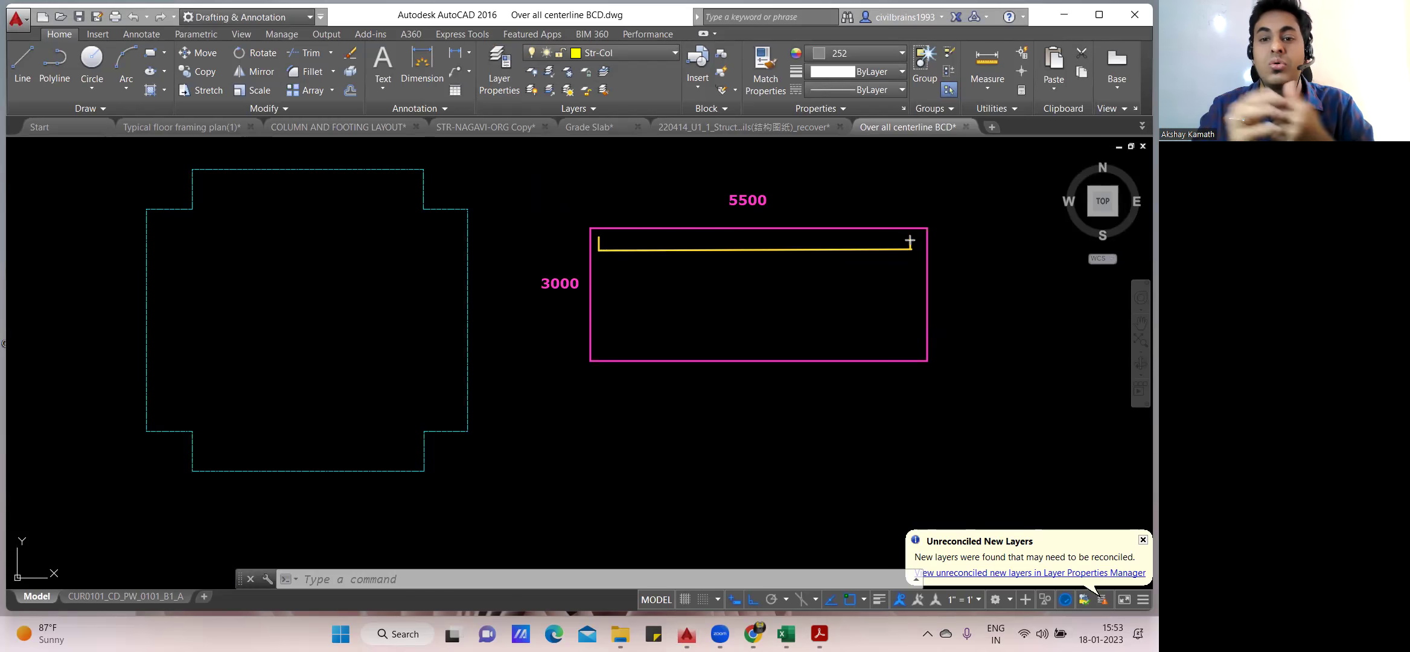
{"action": "left_click_drag", "start_coordinate": [722, 215], "coordinate": [779, 215]}
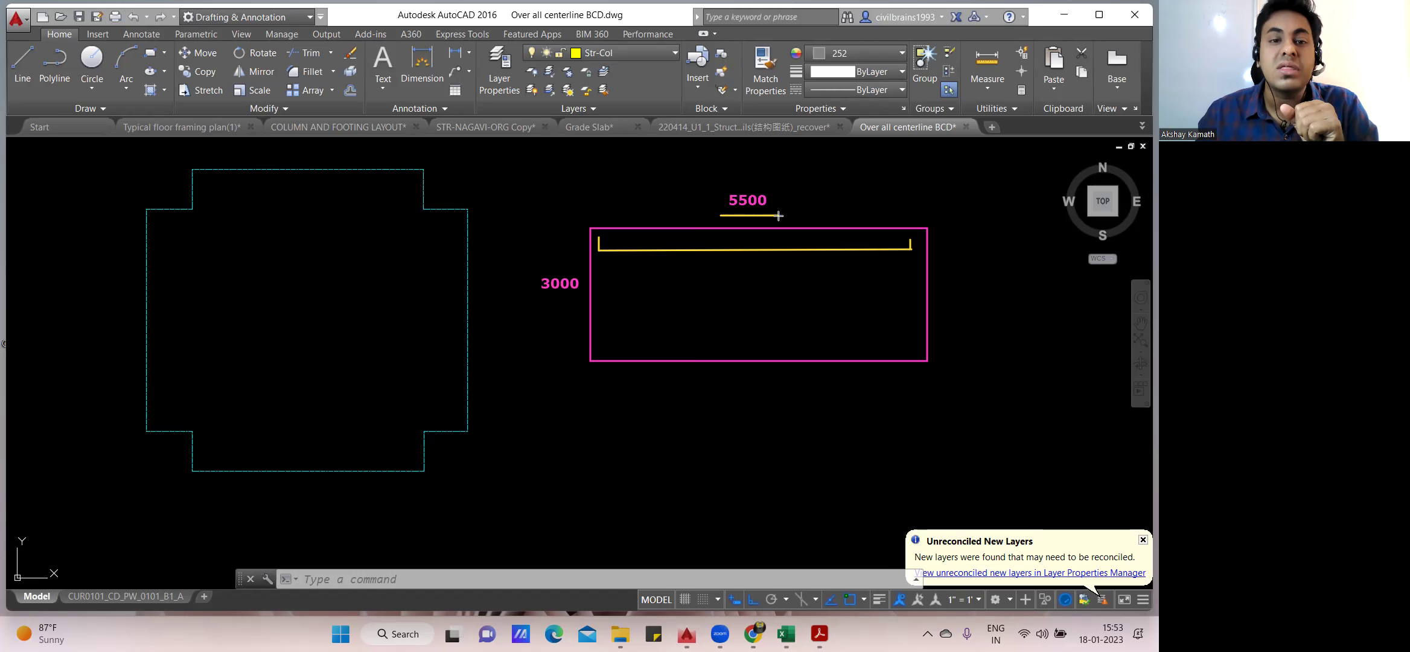
{"action": "left_click_drag", "start_coordinate": [444, 183], "coordinate": [443, 217]}
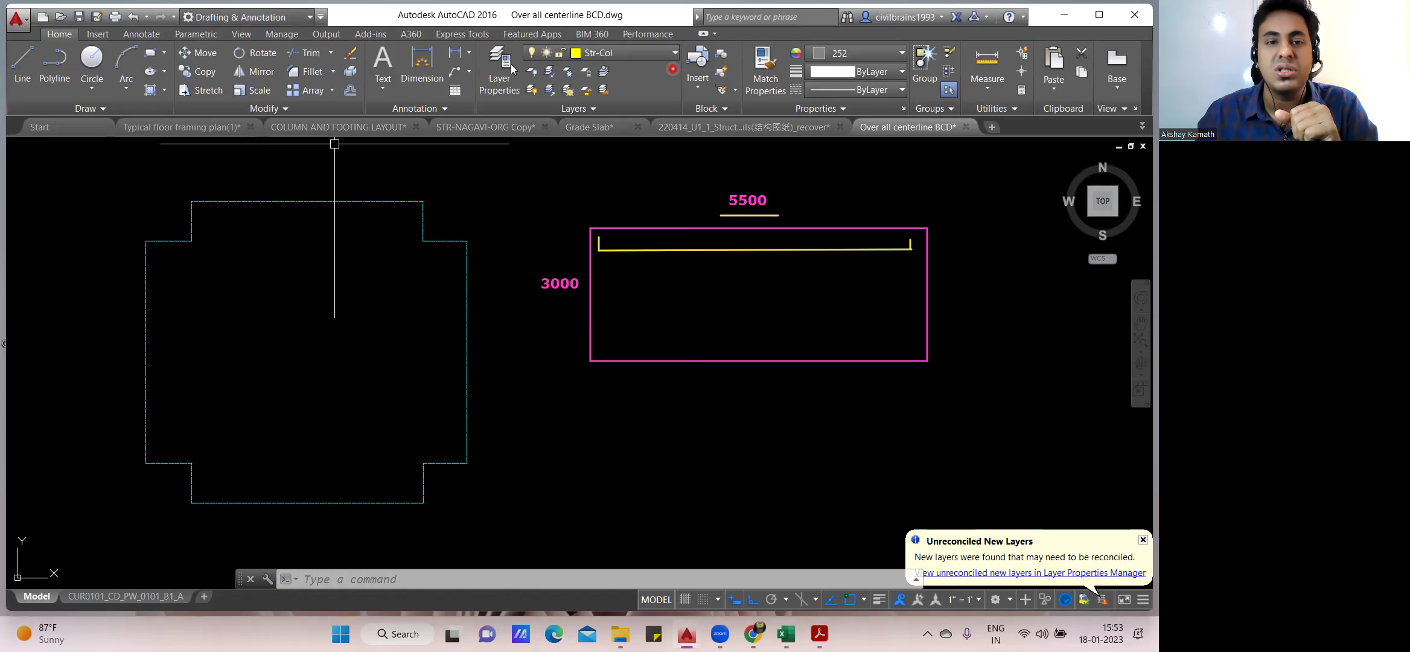
Dimension the footing outline's right edge vertically from its upper-right to lower-right corner
{"action": "left_click", "coordinate": [426, 66]}
{"action": "left_click", "coordinate": [467, 240]}
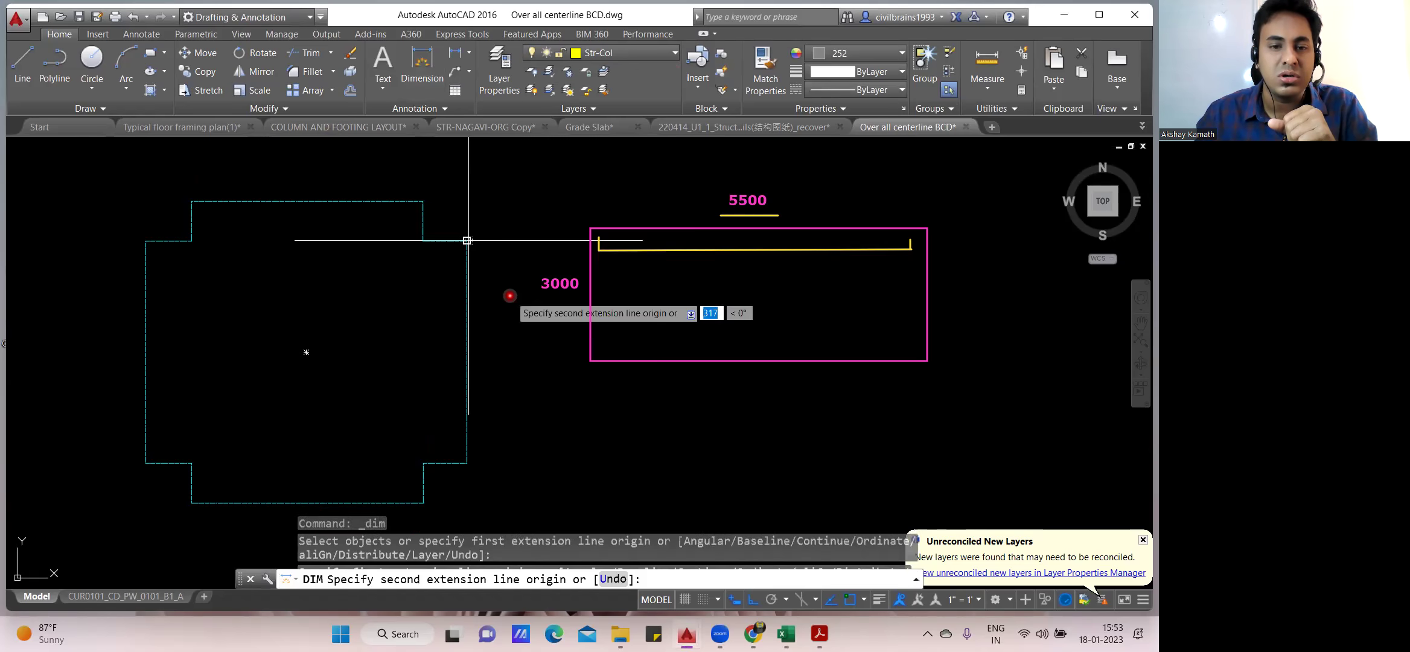
{"action": "left_click", "coordinate": [465, 463]}
{"action": "left_click", "coordinate": [502, 417]}
{"action": "key", "text": "Escape"}
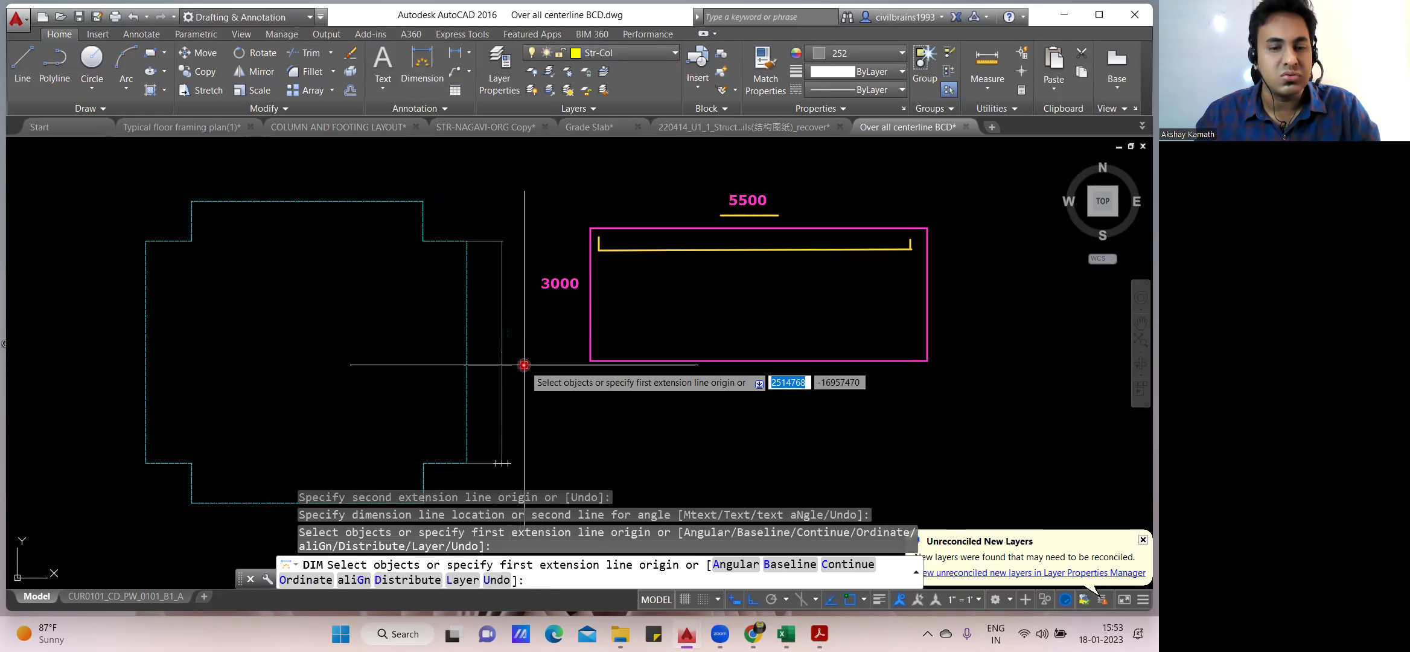
{"action": "key", "text": "Escape"}
{"action": "key", "text": "Escape"}
{"action": "key", "text": "Escape"}
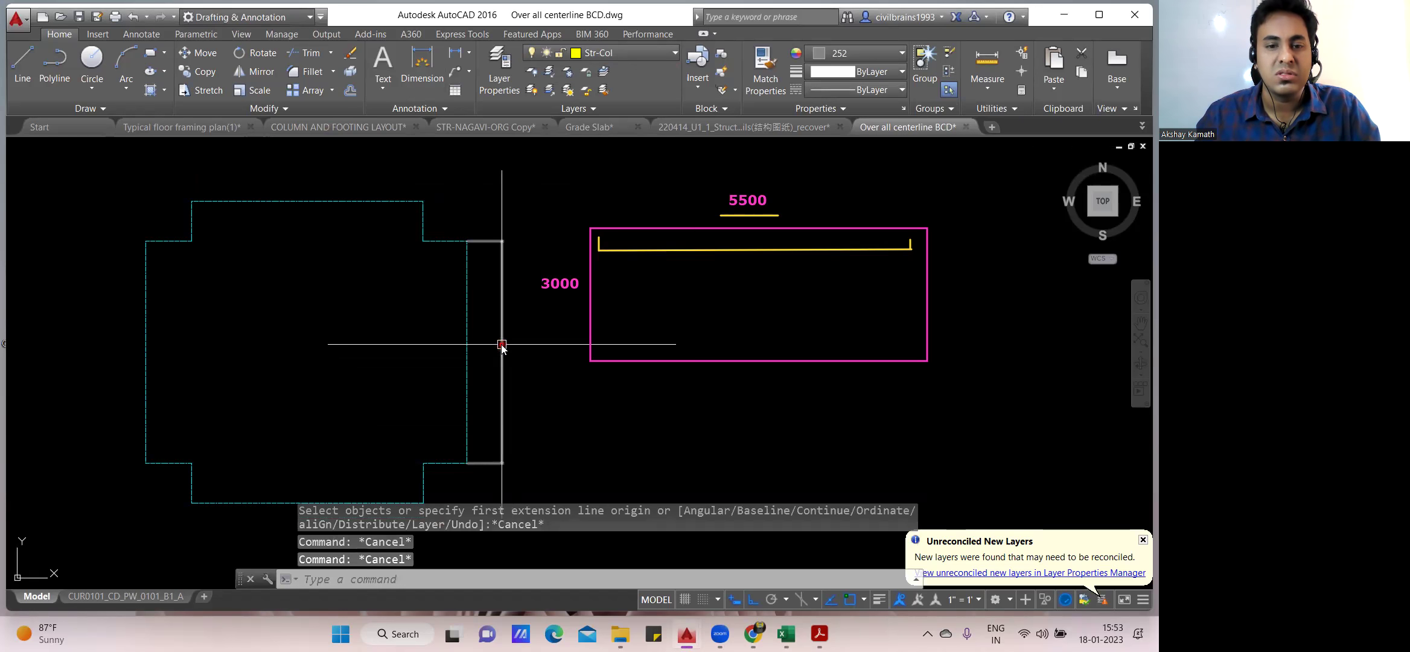
Select the new vertical dimension and list its properties with PR
{"action": "right_click", "coordinate": [501, 349]}
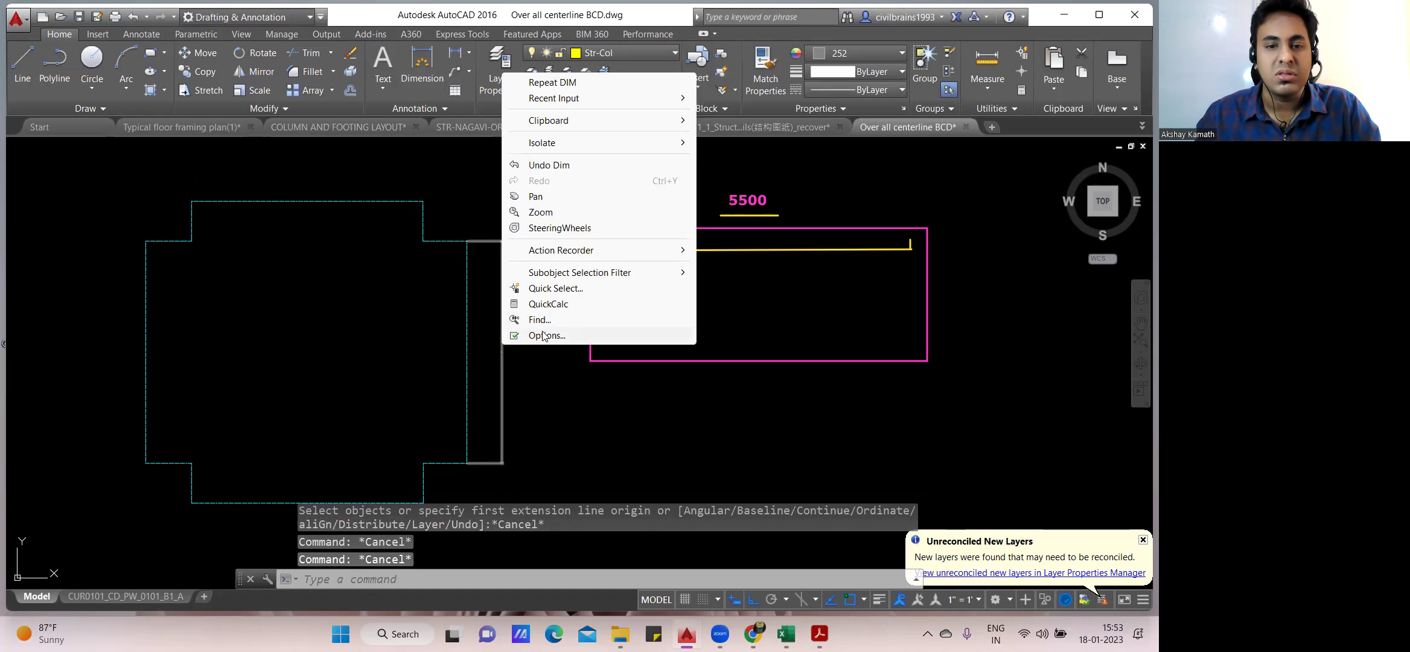
{"action": "left_click", "coordinate": [502, 363]}
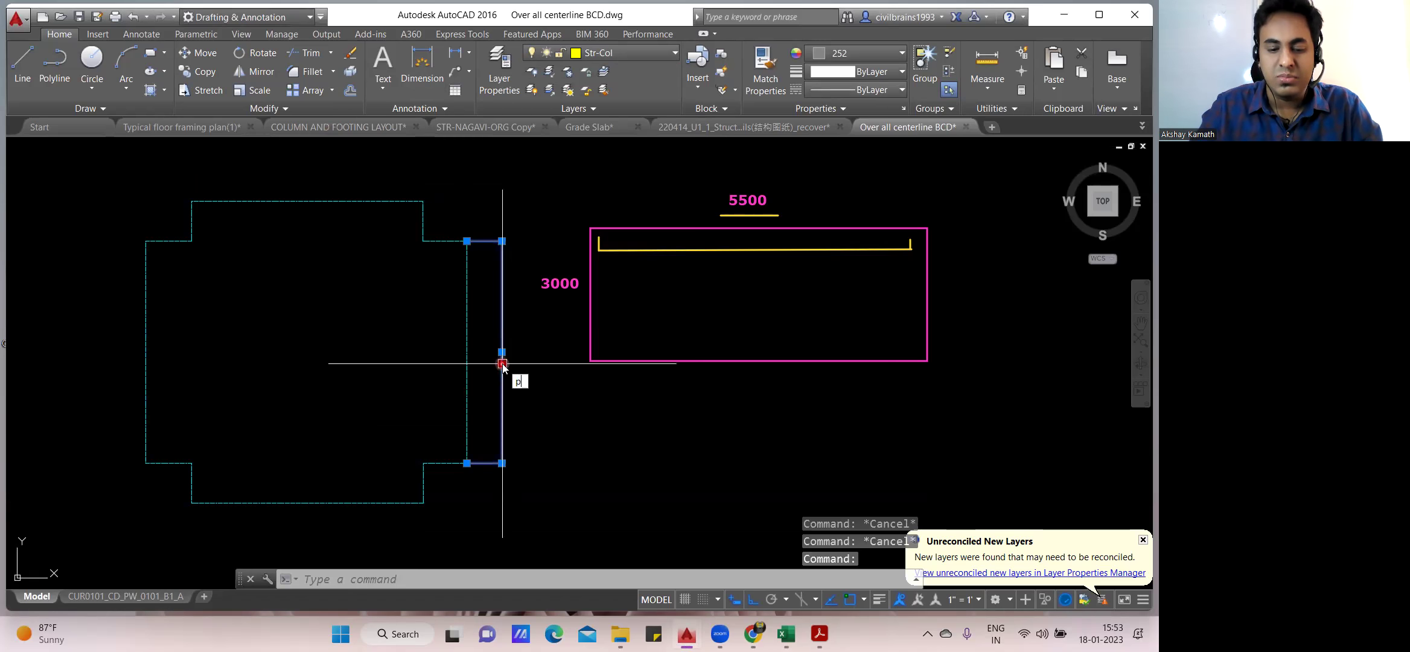
{"action": "type", "text": "pr"}
{"action": "key", "text": "Return"}
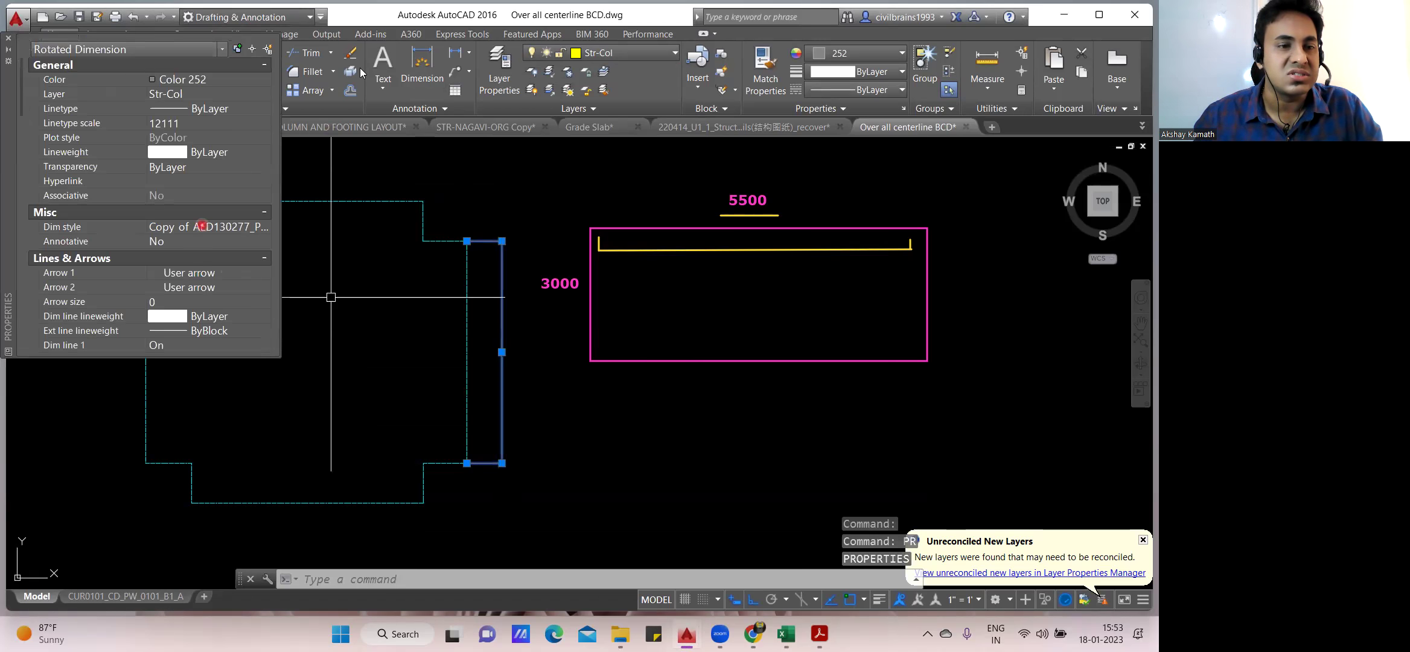
Change the vertical dimension's text height to 500 (after first trying 150), then deselect it
{"action": "scroll", "coordinate": [177, 196], "scroll_direction": "down", "scroll_amount": 8}
{"action": "scroll", "coordinate": [159, 190], "scroll_direction": "down", "scroll_amount": 4}
{"action": "left_click", "coordinate": [172, 185]}
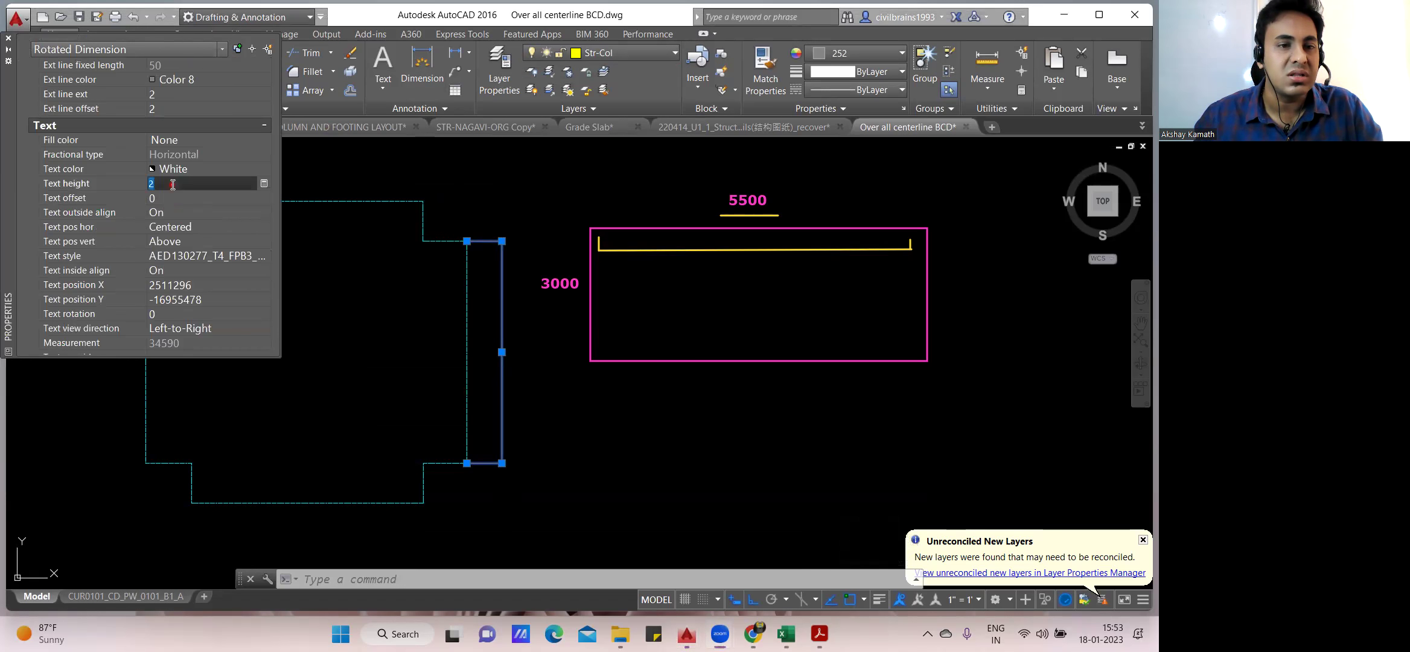
{"action": "type", "text": "150"}
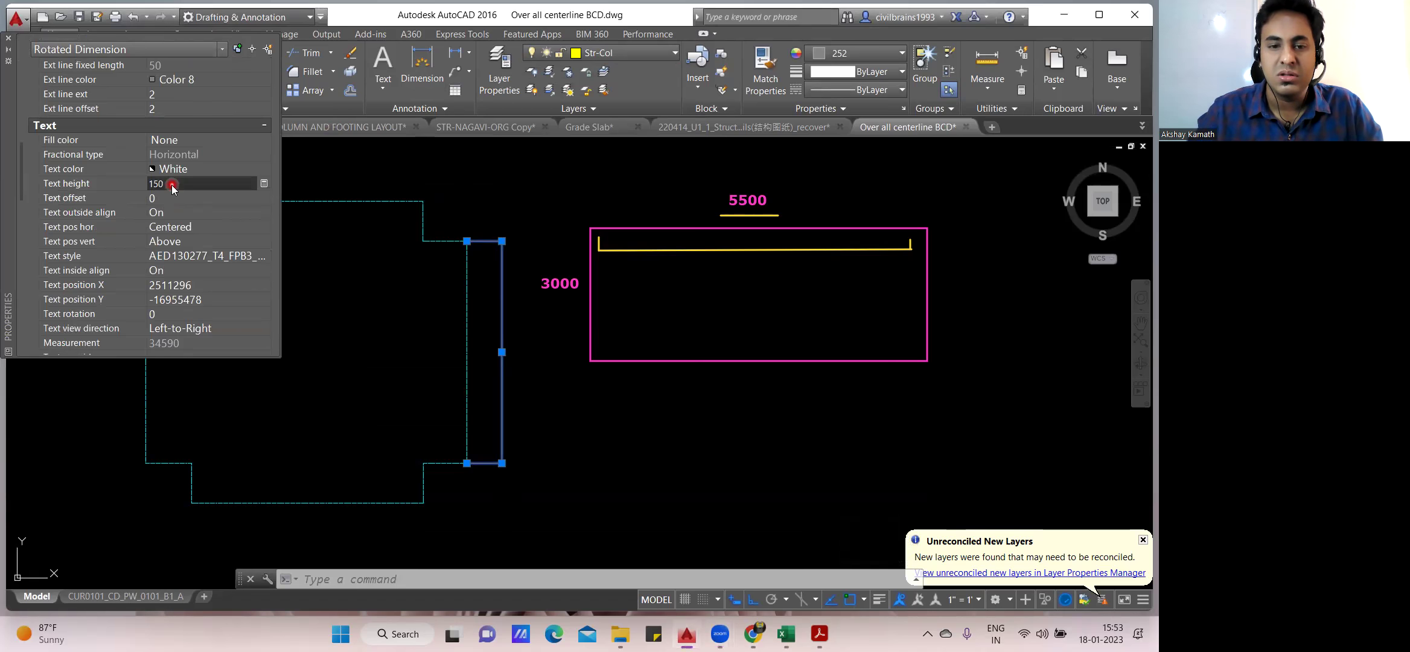
{"action": "key", "text": "Tab"}
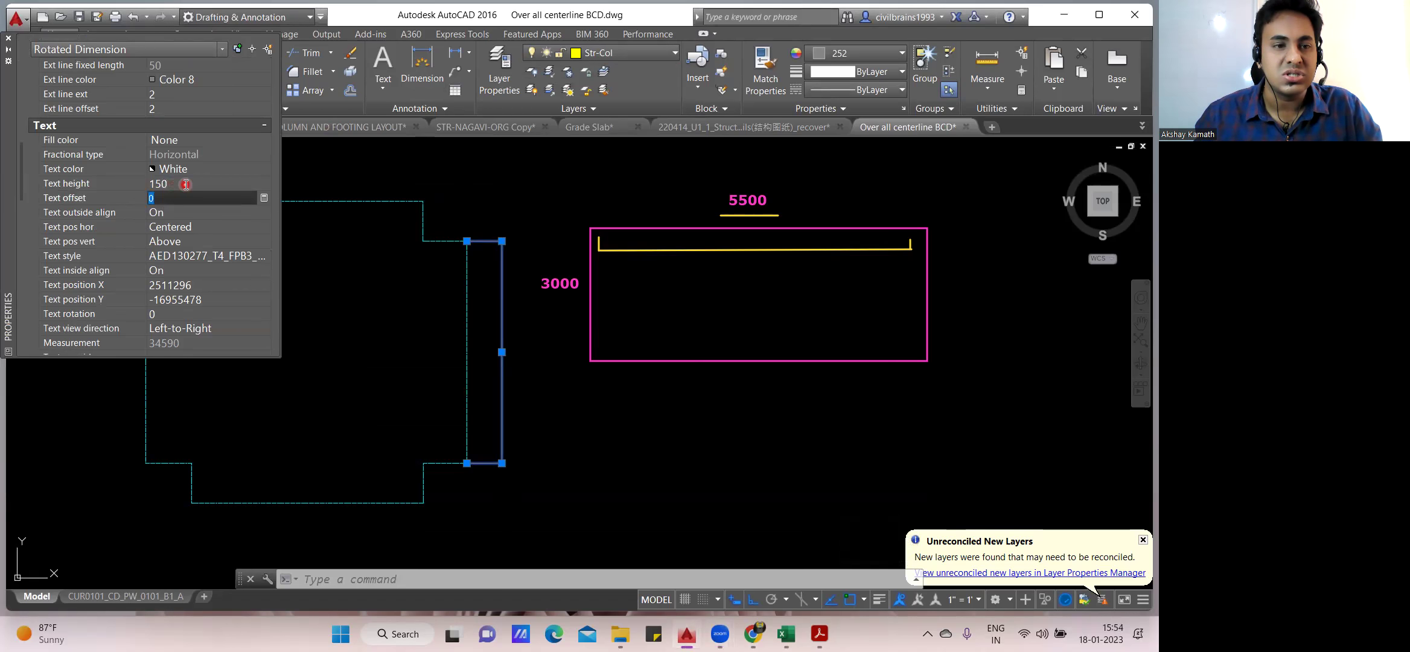
{"action": "left_click", "coordinate": [186, 184]}
{"action": "type", "text": "500"}
{"action": "key", "text": "Tab"}
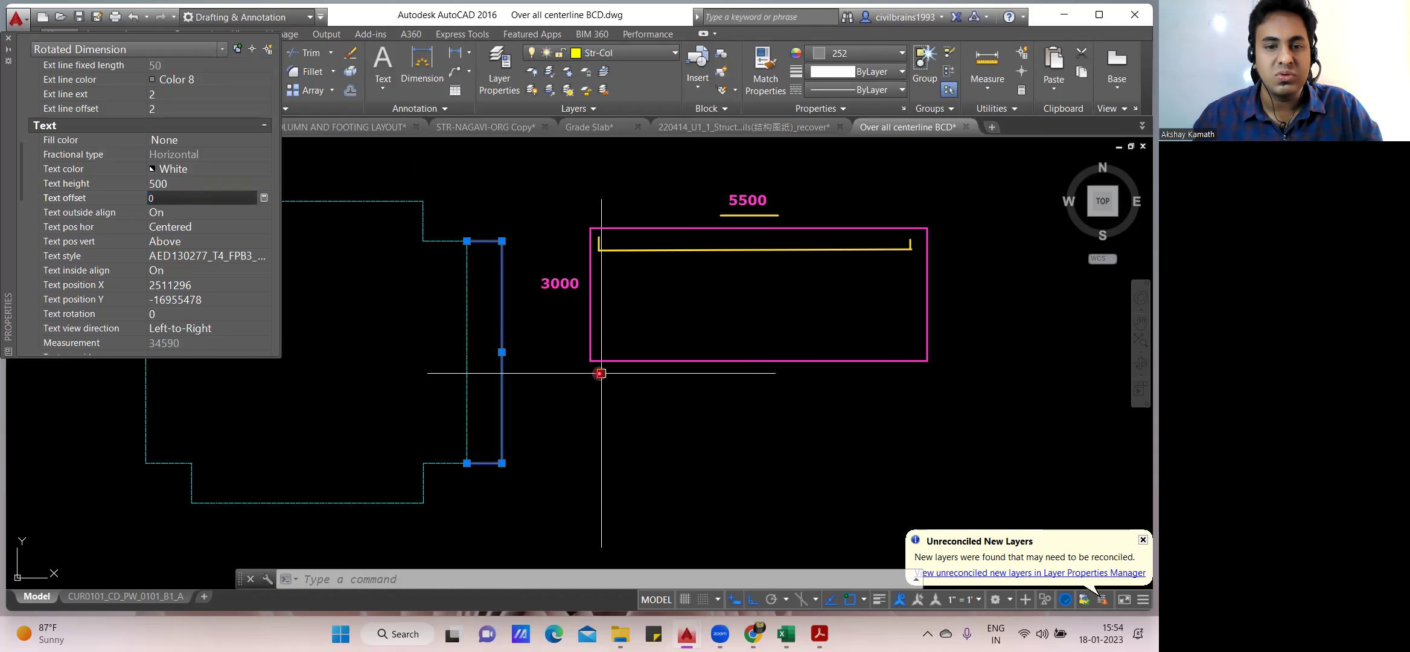
{"action": "left_click", "coordinate": [574, 362]}
{"action": "key", "text": "Escape"}
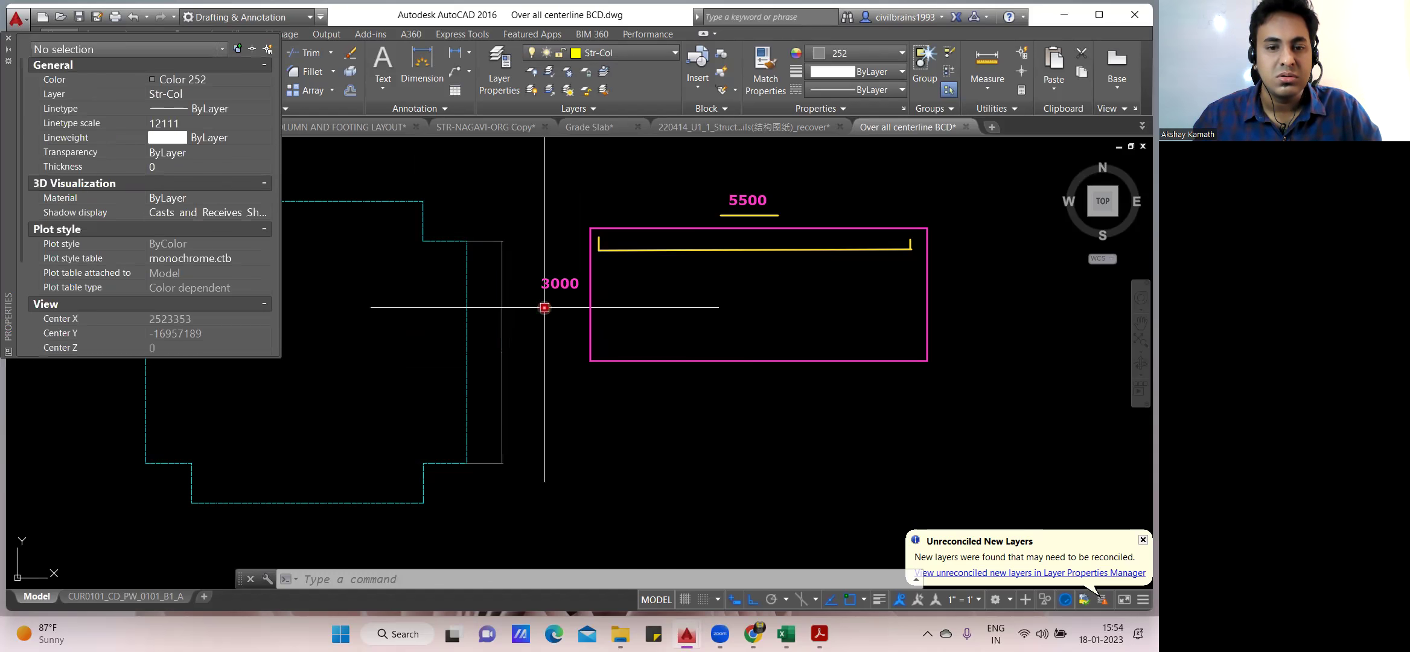
Select the vertical dimension and choose the DIM Continue option with C
{"action": "left_click", "coordinate": [503, 349]}
{"action": "mouse_move", "coordinate": [503, 352]}
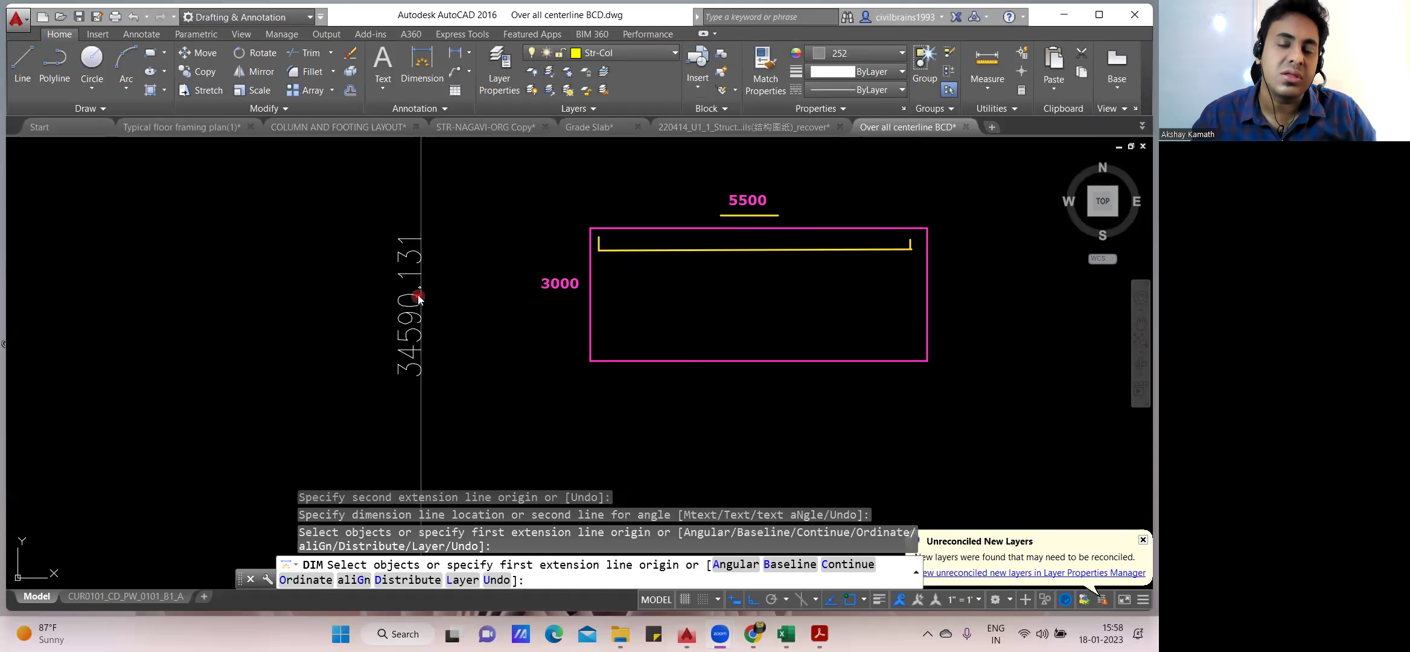
{"action": "type", "text": "c"}
{"action": "key", "text": "Return"}
{"action": "key", "text": "Return"}
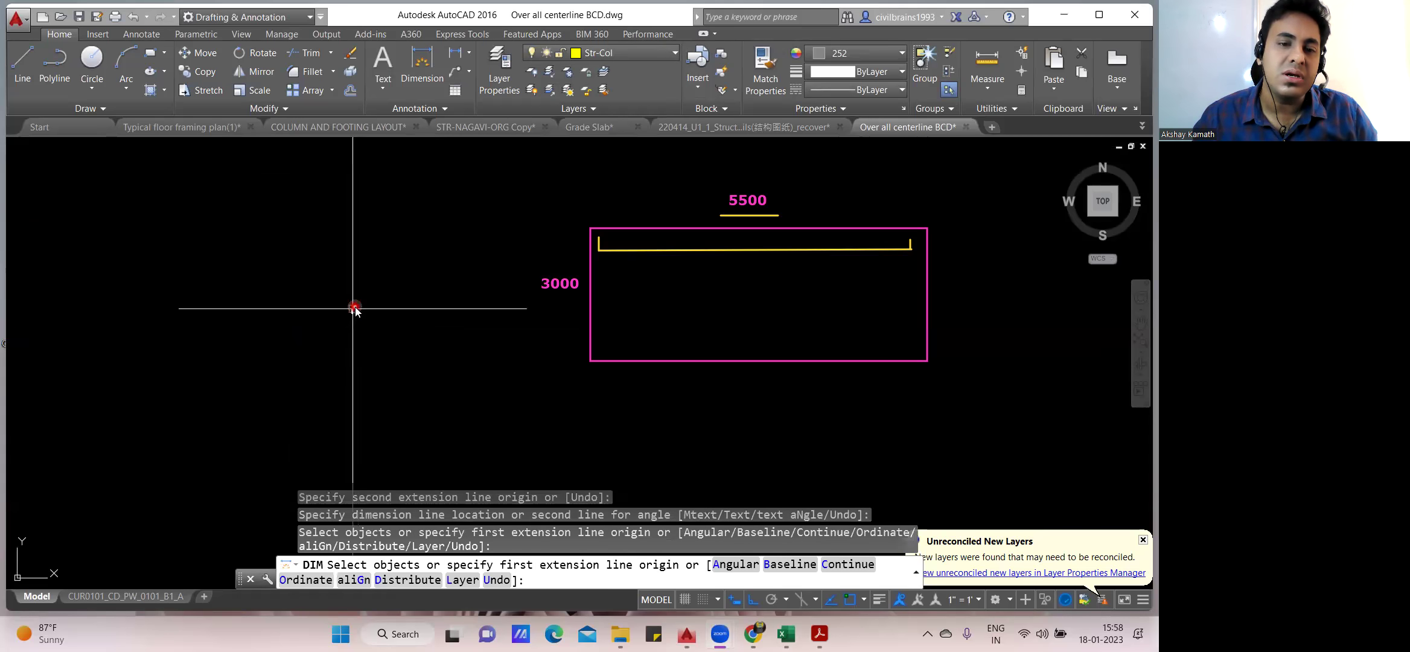
{"action": "type", "text": "c"}
{"action": "key", "text": "Return"}
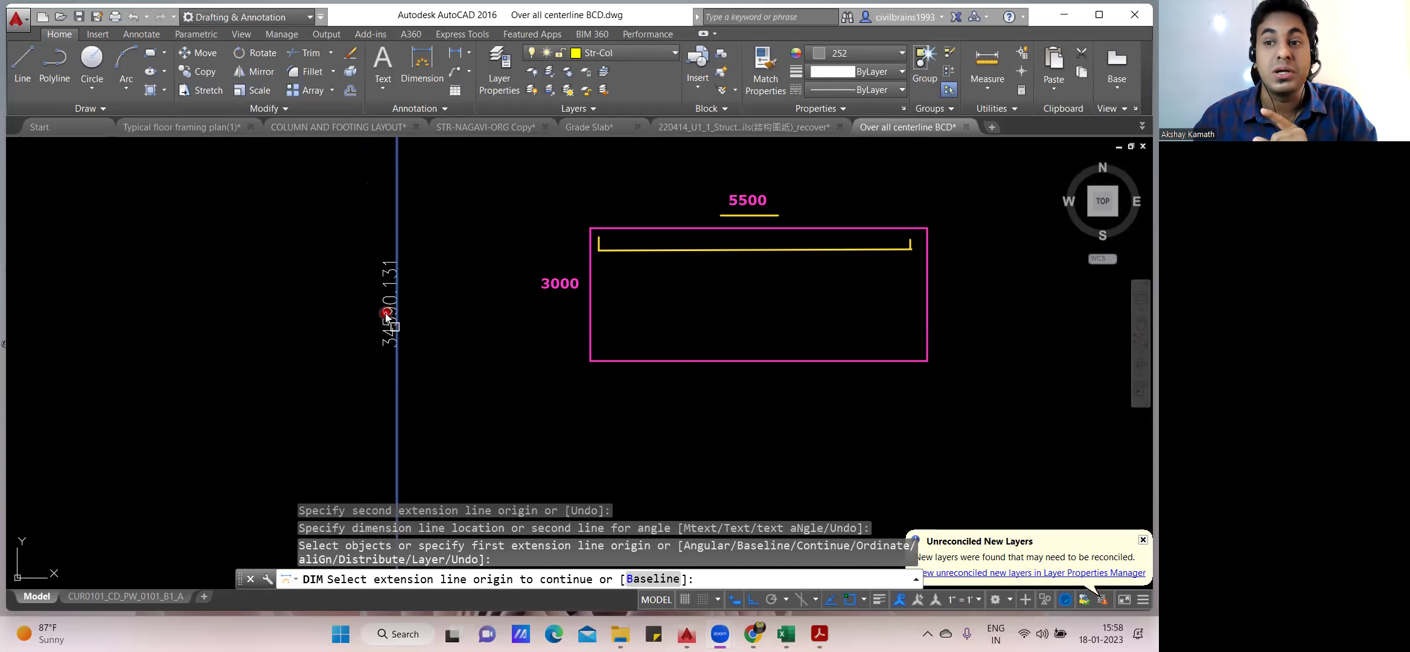
Back out of the Continue option to the main DIM prompt
{"action": "scroll", "coordinate": [390, 314], "scroll_direction": "down", "scroll_amount": 2}
{"action": "scroll", "coordinate": [390, 315], "scroll_direction": "up", "scroll_amount": 2}
{"action": "key", "text": "Return"}
{"action": "scroll", "coordinate": [409, 400], "scroll_direction": "down", "scroll_amount": 2}
{"action": "scroll", "coordinate": [423, 241], "scroll_direction": "up", "scroll_amount": 2}
{"action": "key", "text": "Return"}
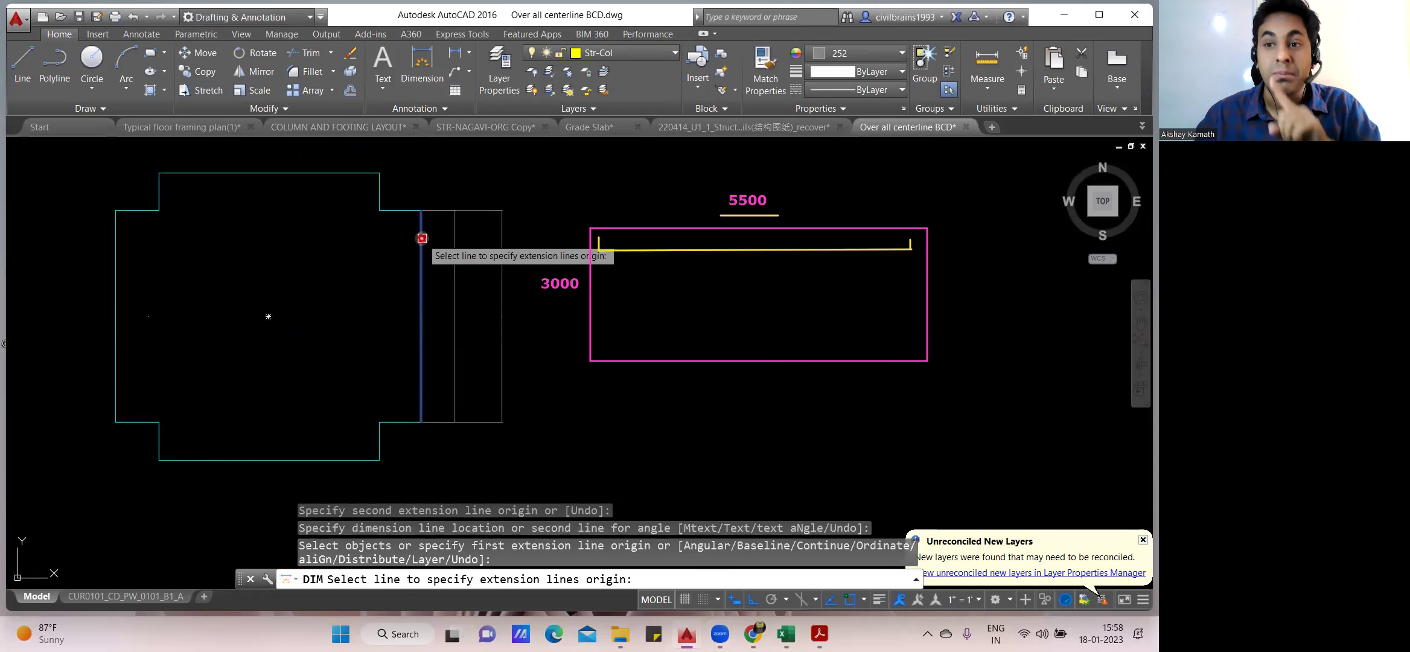
{"action": "key", "text": "Escape"}
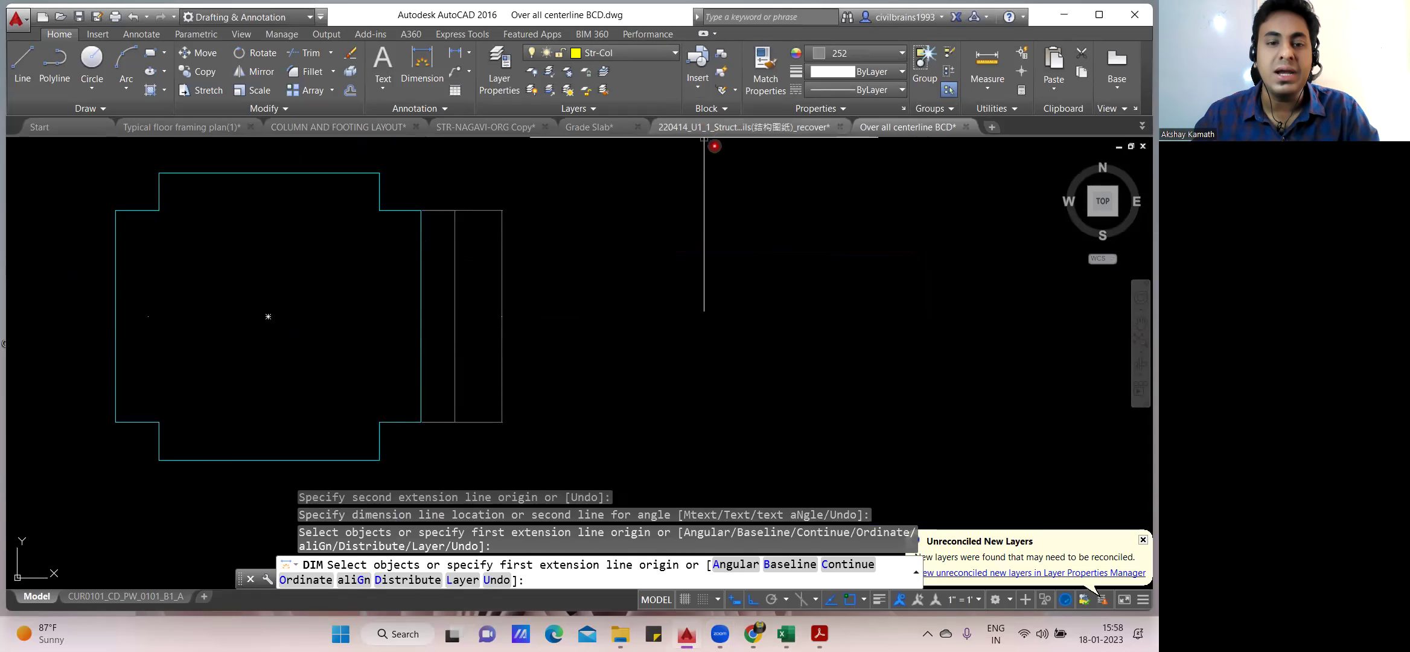
Draw three yellow hooked vertical bars inside the footing's left edge and three inside its right edge
{"action": "middle_click_drag", "start_coordinate": [639, 236], "coordinate": [677, 246]}
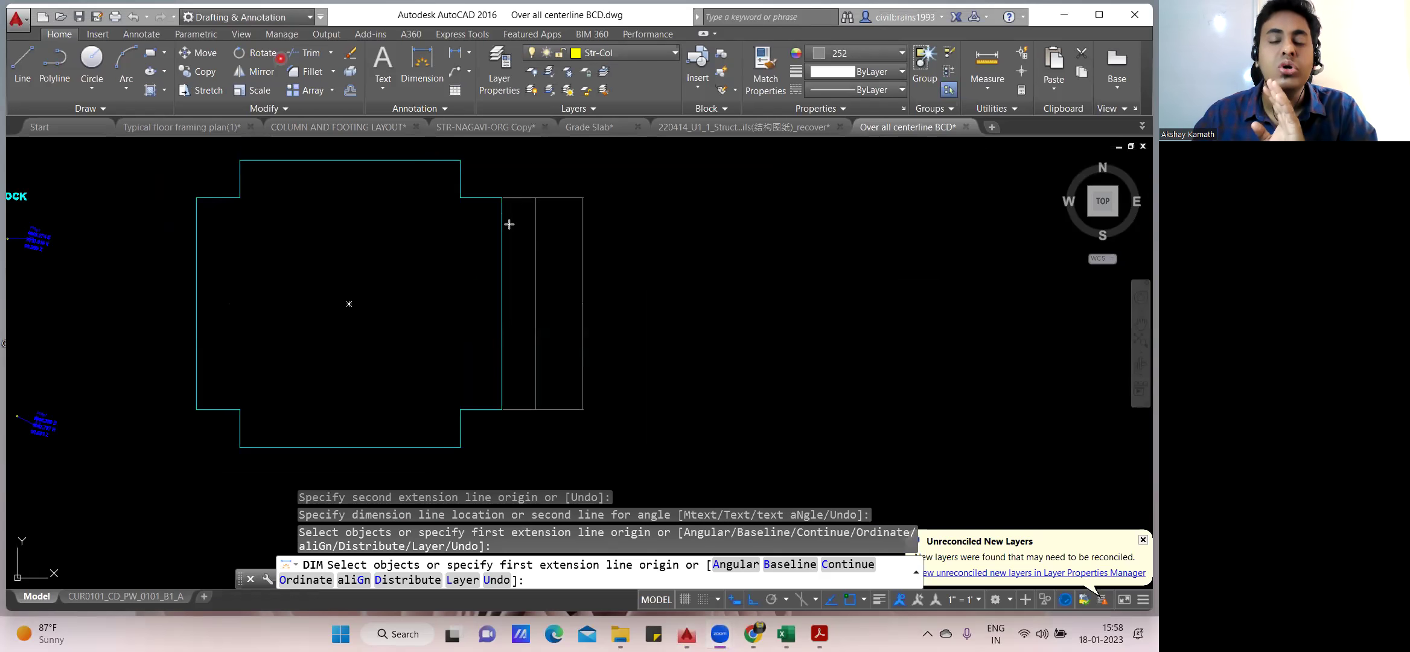
{"action": "left_click_drag", "start_coordinate": [208, 403], "coordinate": [209, 202]}
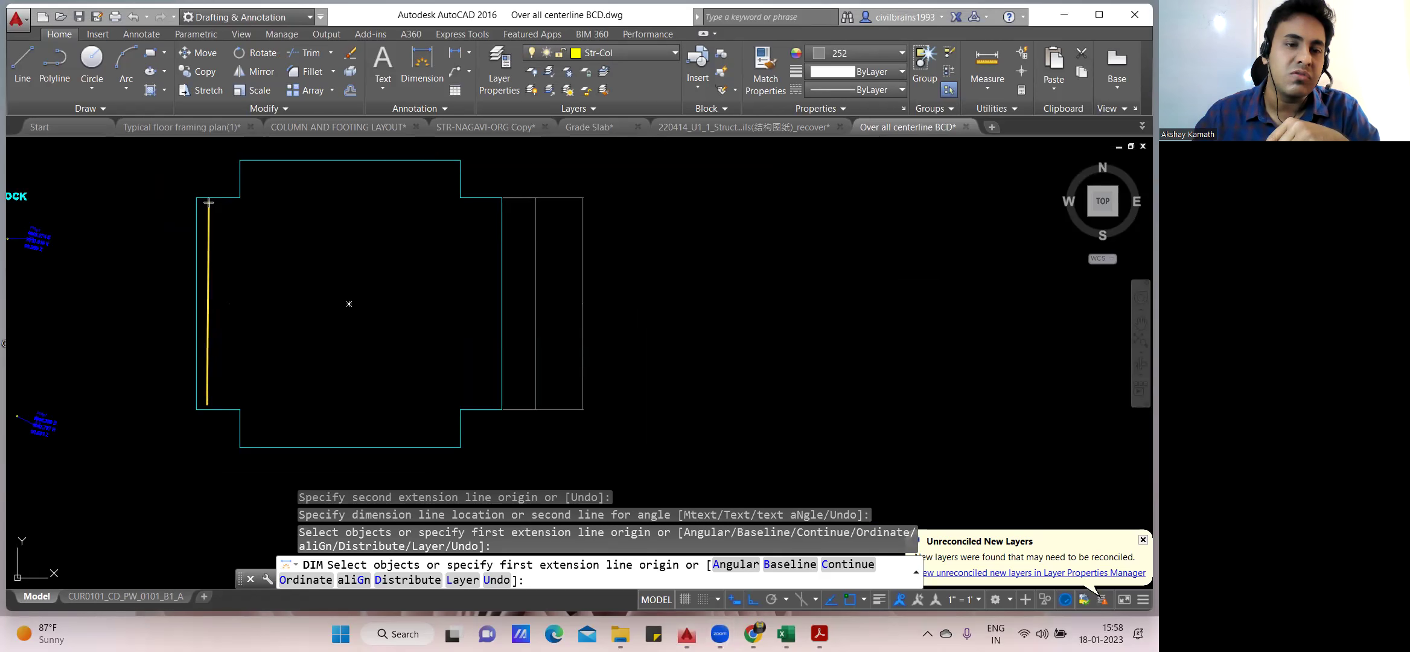
{"action": "left_click", "coordinate": [217, 405]}
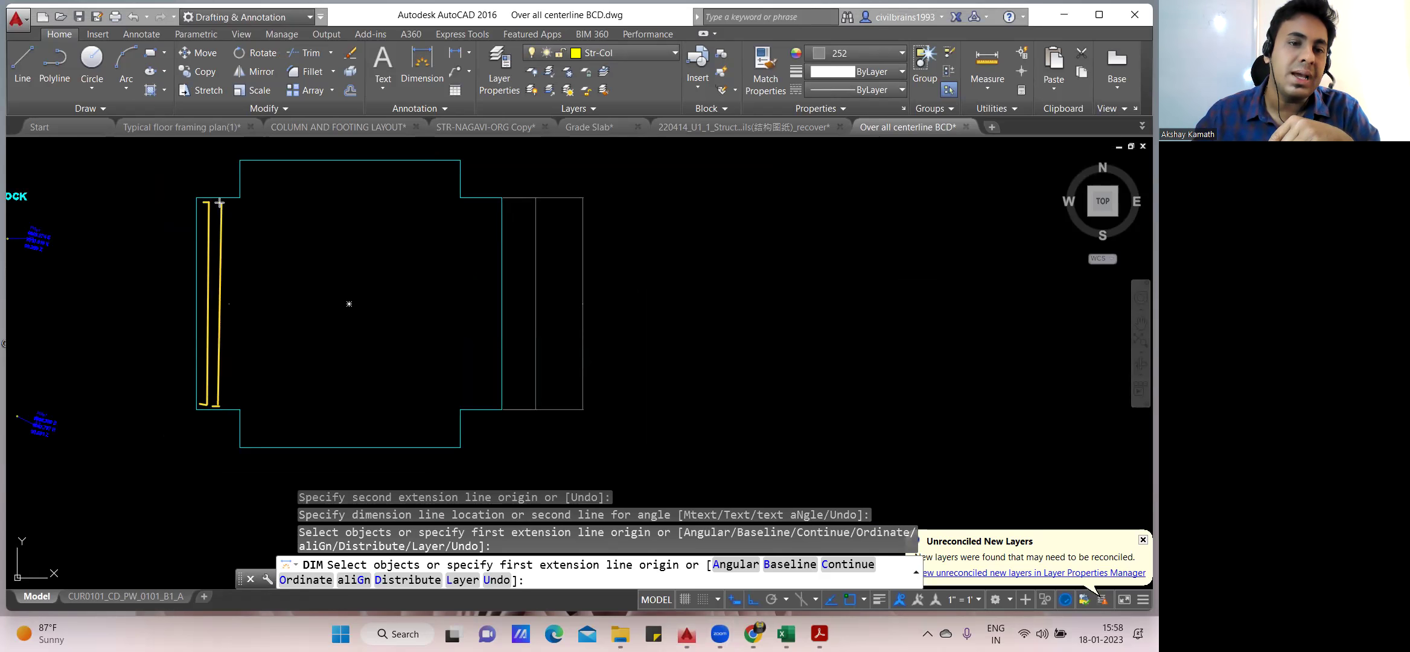
{"action": "left_click", "coordinate": [232, 405]}
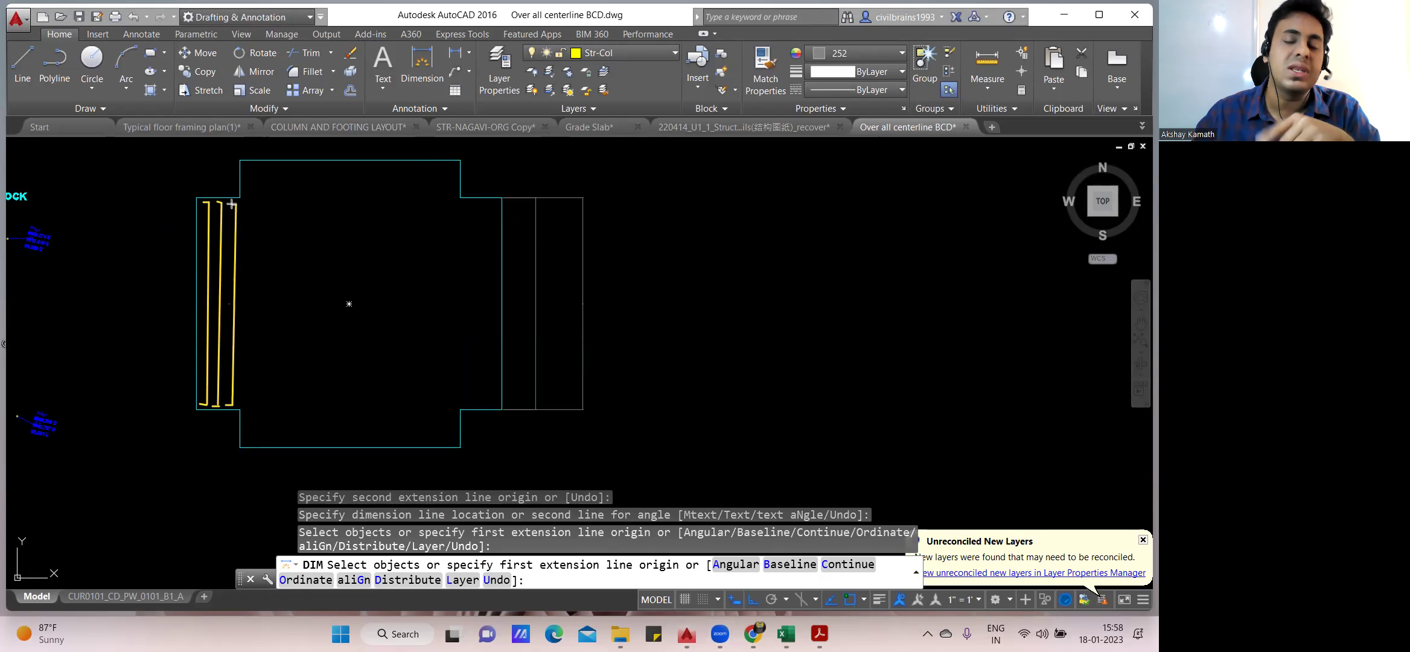
{"action": "left_click", "coordinate": [490, 203]}
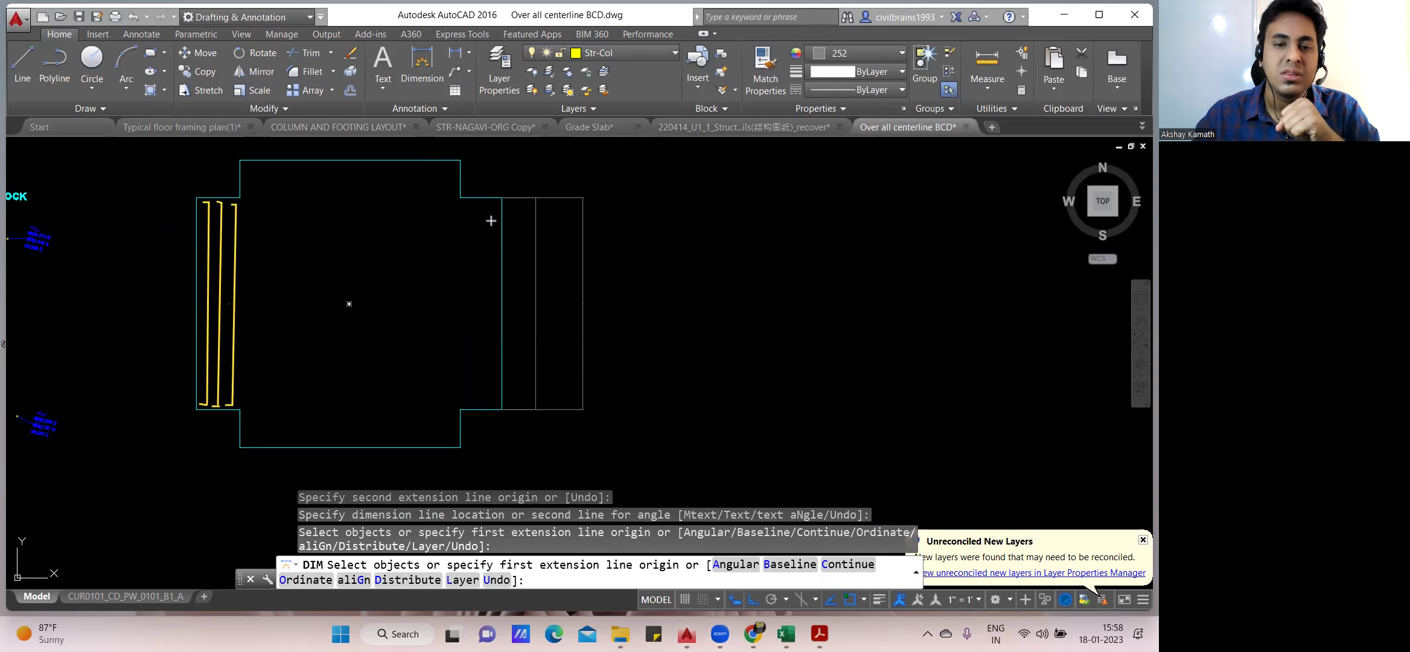
{"action": "left_click", "coordinate": [487, 400]}
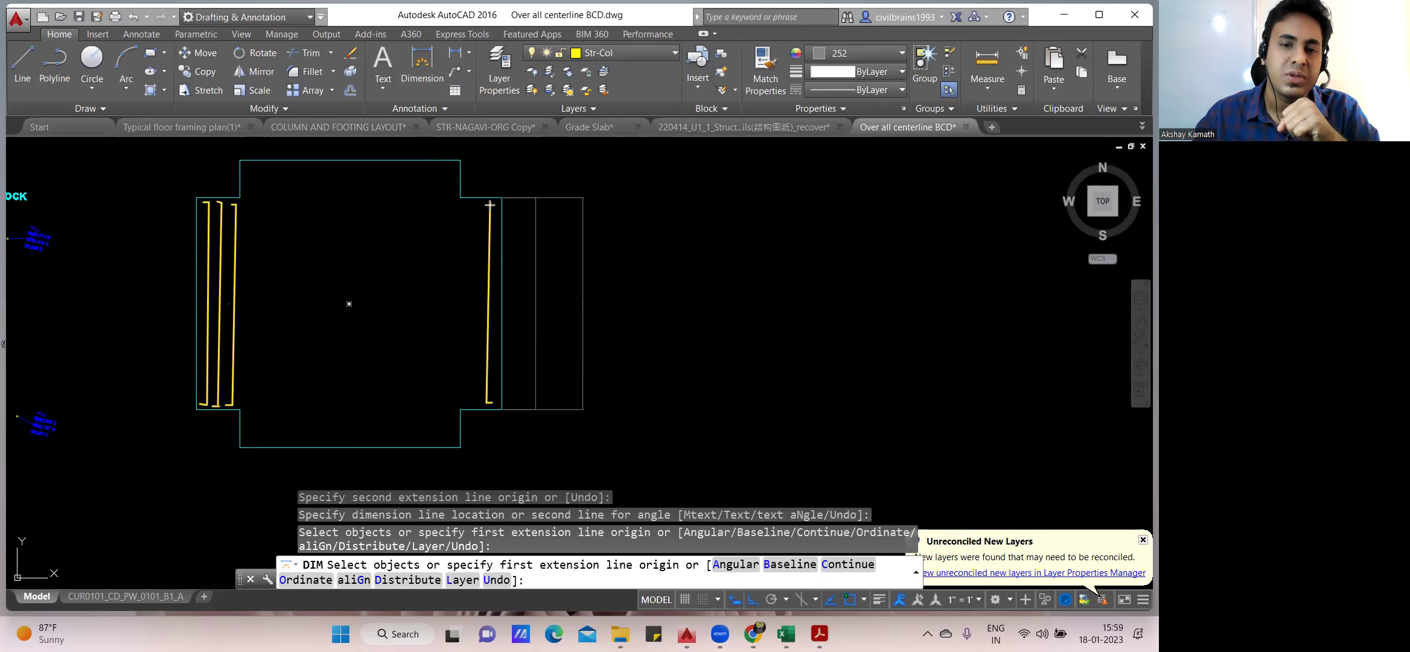
{"action": "left_click", "coordinate": [480, 396]}
{"action": "left_click", "coordinate": [463, 406]}
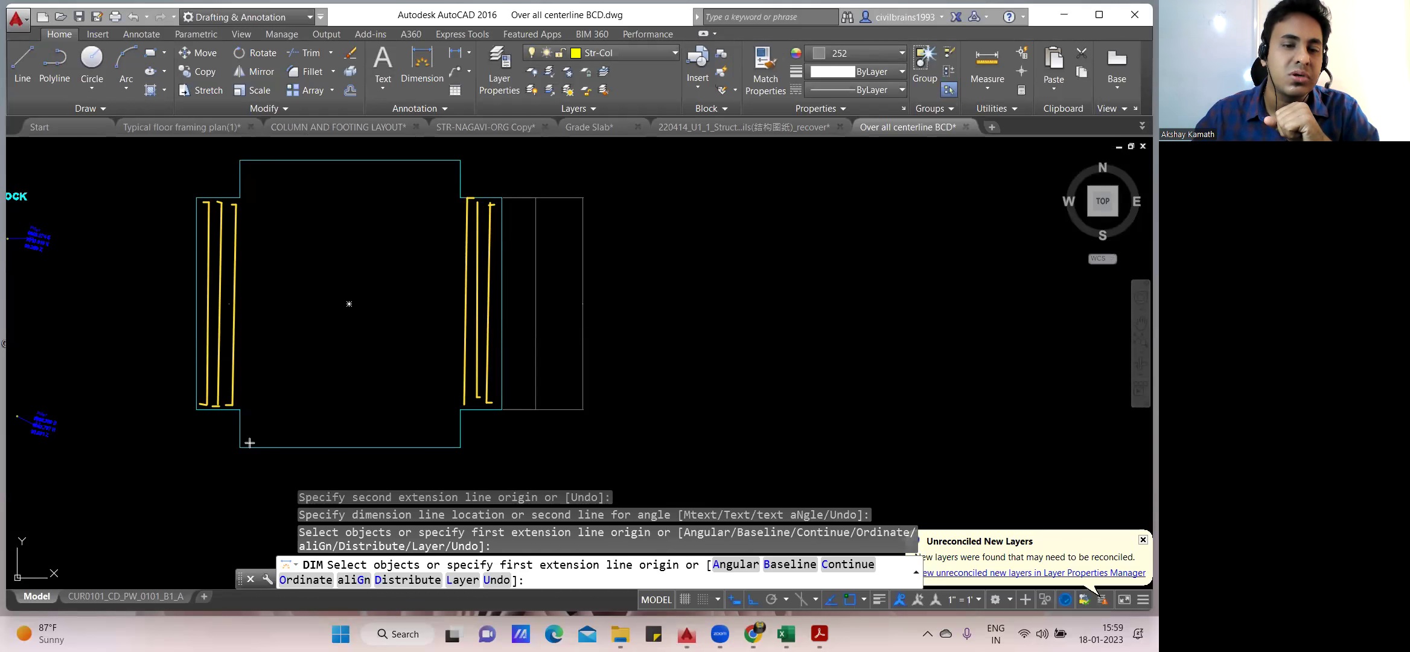
Draw six magenta vertical bars with bottom hooks across the footing's middle
{"action": "mouse_move", "coordinate": [255, 443]}
{"action": "left_mouse_down"}
{"action": "mouse_move", "coordinate": [261, 169]}
{"action": "mouse_move", "coordinate": [248, 170]}
{"action": "left_mouse_up"}
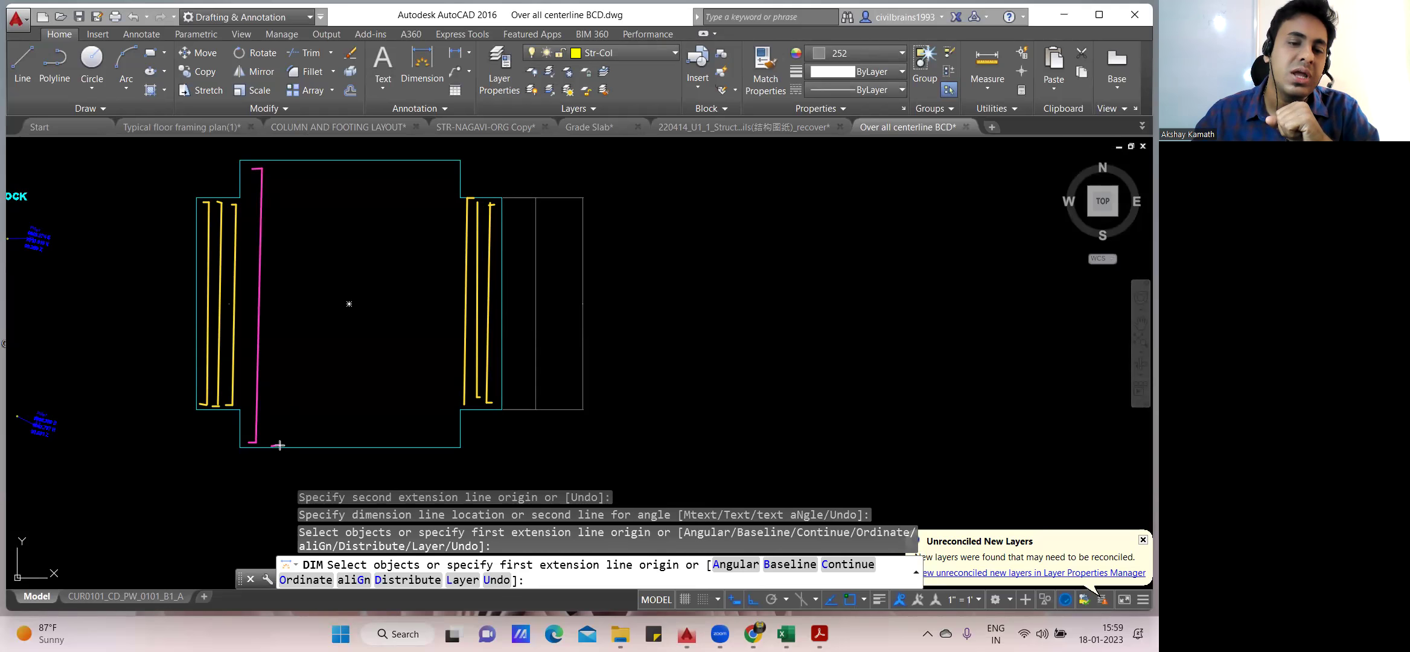
{"action": "left_click_drag", "start_coordinate": [284, 445], "coordinate": [291, 167]}
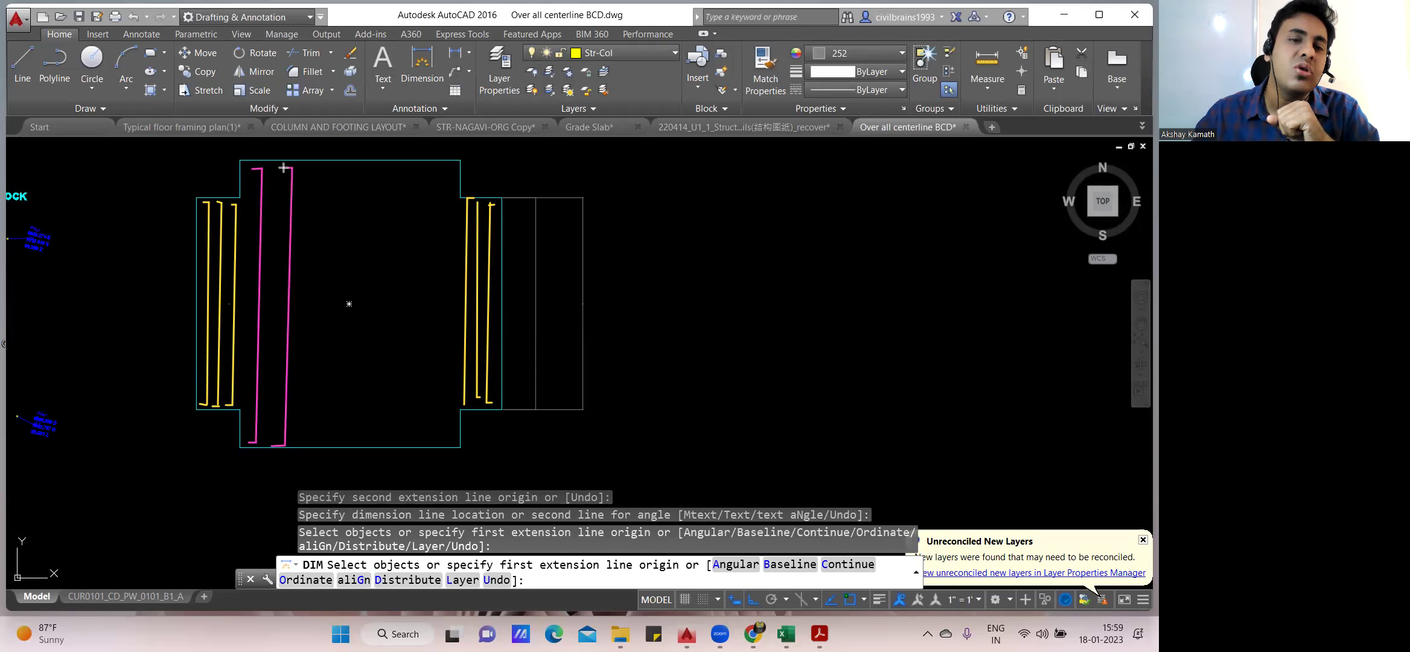
{"action": "mouse_move", "coordinate": [326, 444]}
{"action": "left_mouse_down"}
{"action": "mouse_move", "coordinate": [308, 445]}
{"action": "mouse_move", "coordinate": [325, 442]}
{"action": "mouse_move", "coordinate": [324, 171]}
{"action": "left_mouse_up"}
{"action": "mouse_move", "coordinate": [356, 445]}
{"action": "left_mouse_down"}
{"action": "mouse_move", "coordinate": [363, 173]}
{"action": "mouse_move", "coordinate": [350, 172]}
{"action": "left_mouse_up"}
{"action": "mouse_move", "coordinate": [386, 445]}
{"action": "left_mouse_down"}
{"action": "mouse_move", "coordinate": [404, 443]}
{"action": "mouse_move", "coordinate": [402, 170]}
{"action": "left_mouse_up"}
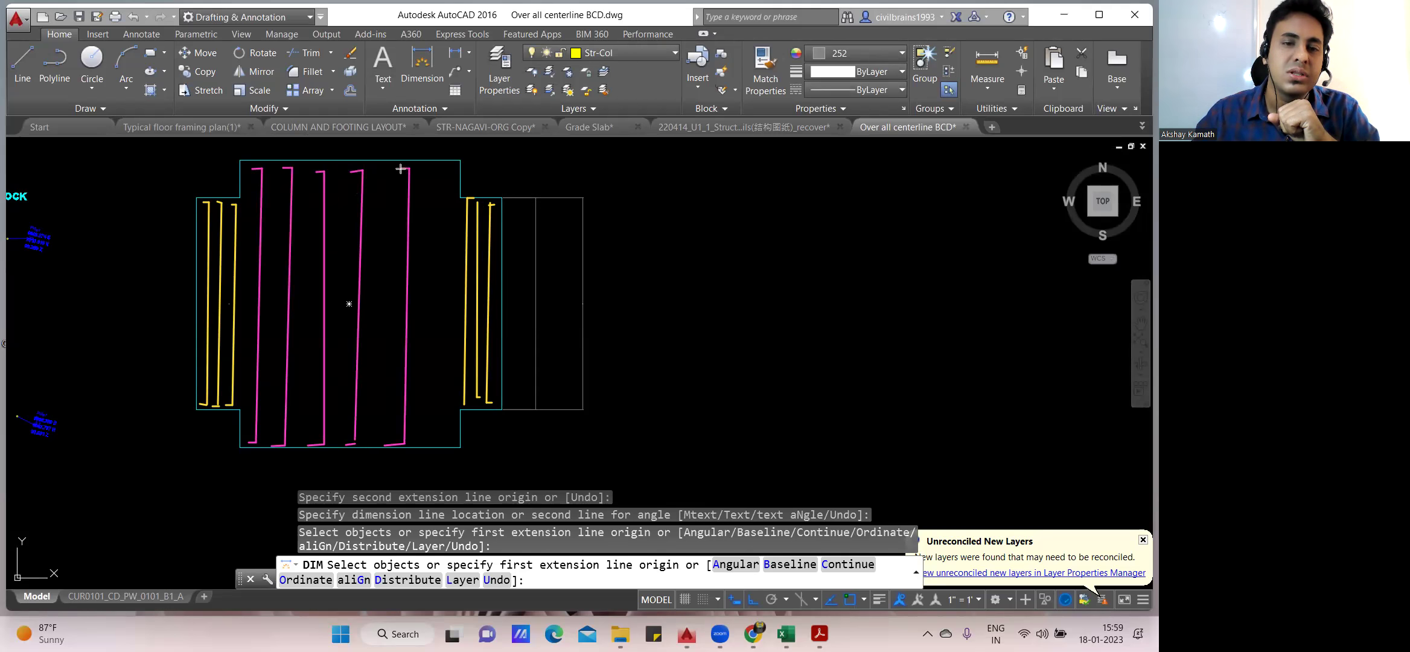
{"action": "mouse_move", "coordinate": [438, 441]}
{"action": "left_mouse_down"}
{"action": "mouse_move", "coordinate": [445, 180]}
{"action": "mouse_move", "coordinate": [434, 178]}
{"action": "left_mouse_up"}
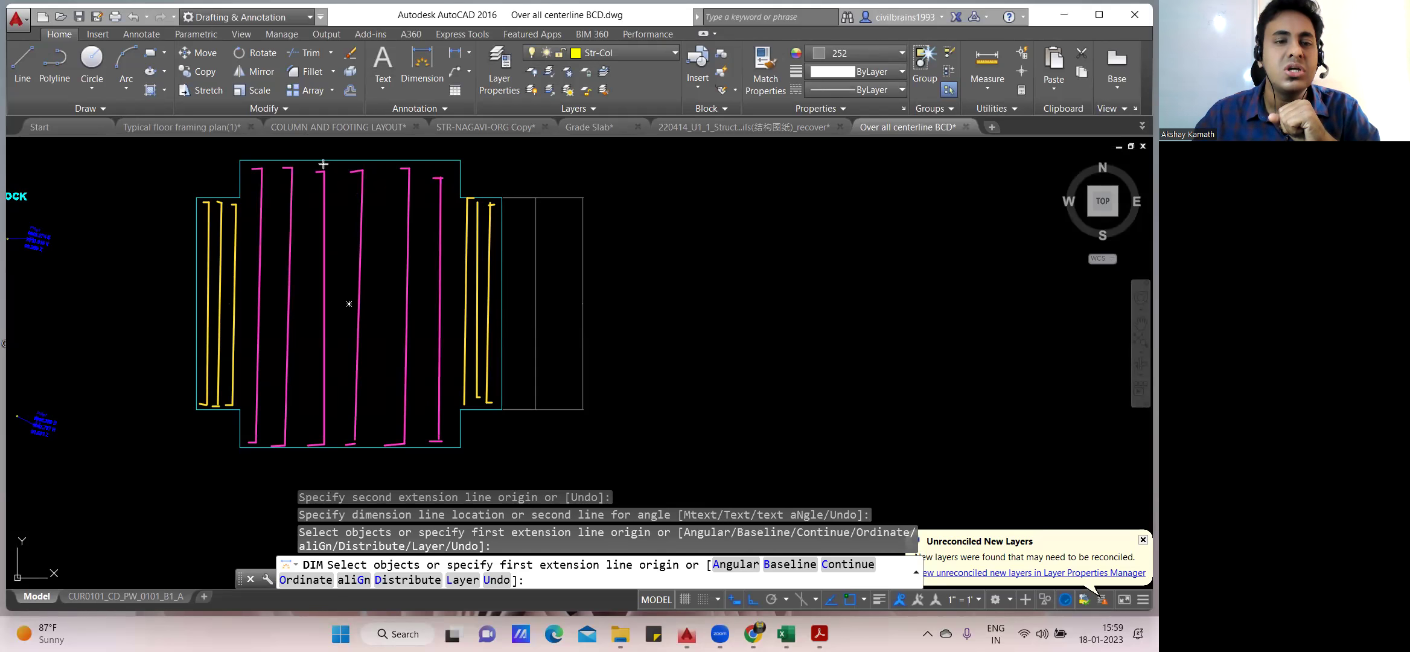
Draw two white hooked horizontal bars along the footing's top edge
{"action": "left_click_drag", "start_coordinate": [246, 167], "coordinate": [245, 177]}
{"action": "mouse_move", "coordinate": [398, 180]}
{"action": "left_mouse_down"}
{"action": "mouse_move", "coordinate": [445, 180]}
{"action": "mouse_move", "coordinate": [448, 168]}
{"action": "left_mouse_up"}
{"action": "left_click_drag", "start_coordinate": [243, 186], "coordinate": [448, 194]}
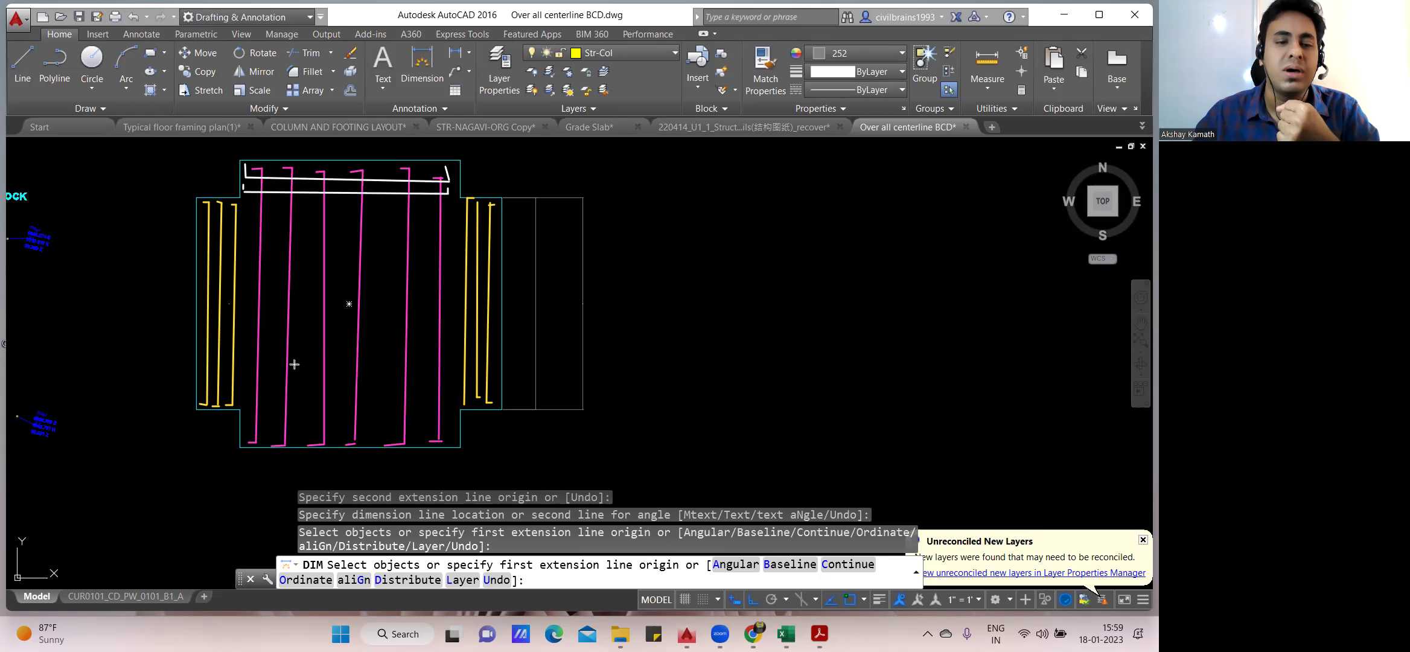
Draw two white bars along the footing bottom and eight evenly spaced white bars across its middle
{"action": "left_click_drag", "start_coordinate": [246, 430], "coordinate": [444, 439]}
{"action": "mouse_move", "coordinate": [245, 413]}
{"action": "left_mouse_down"}
{"action": "mouse_move", "coordinate": [446, 417]}
{"action": "mouse_move", "coordinate": [447, 430]}
{"action": "left_mouse_up"}
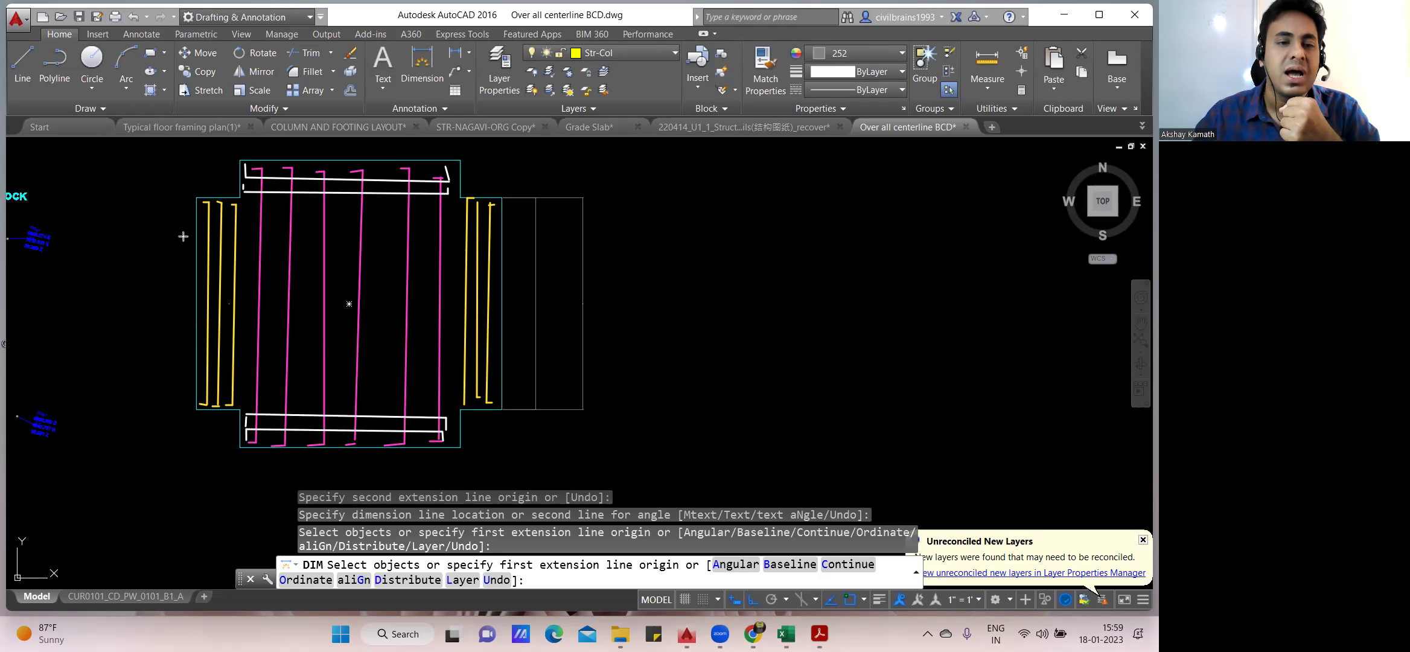
{"action": "mouse_move", "coordinate": [199, 211]}
{"action": "left_mouse_down"}
{"action": "mouse_move", "coordinate": [520, 227]}
{"action": "mouse_move", "coordinate": [496, 217]}
{"action": "left_mouse_up"}
{"action": "left_click_drag", "start_coordinate": [203, 238], "coordinate": [491, 239]}
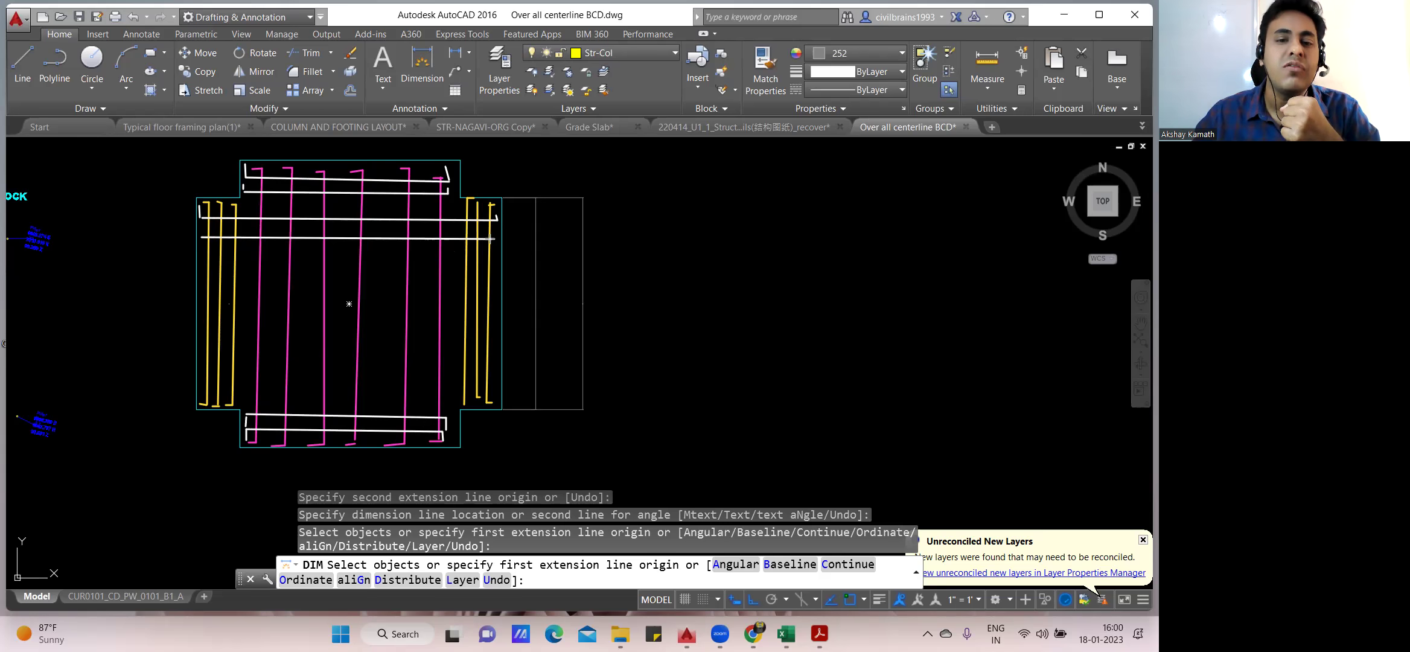
{"action": "mouse_move", "coordinate": [195, 266]}
{"action": "left_mouse_down"}
{"action": "mouse_move", "coordinate": [494, 269]}
{"action": "mouse_move", "coordinate": [498, 257]}
{"action": "left_mouse_up"}
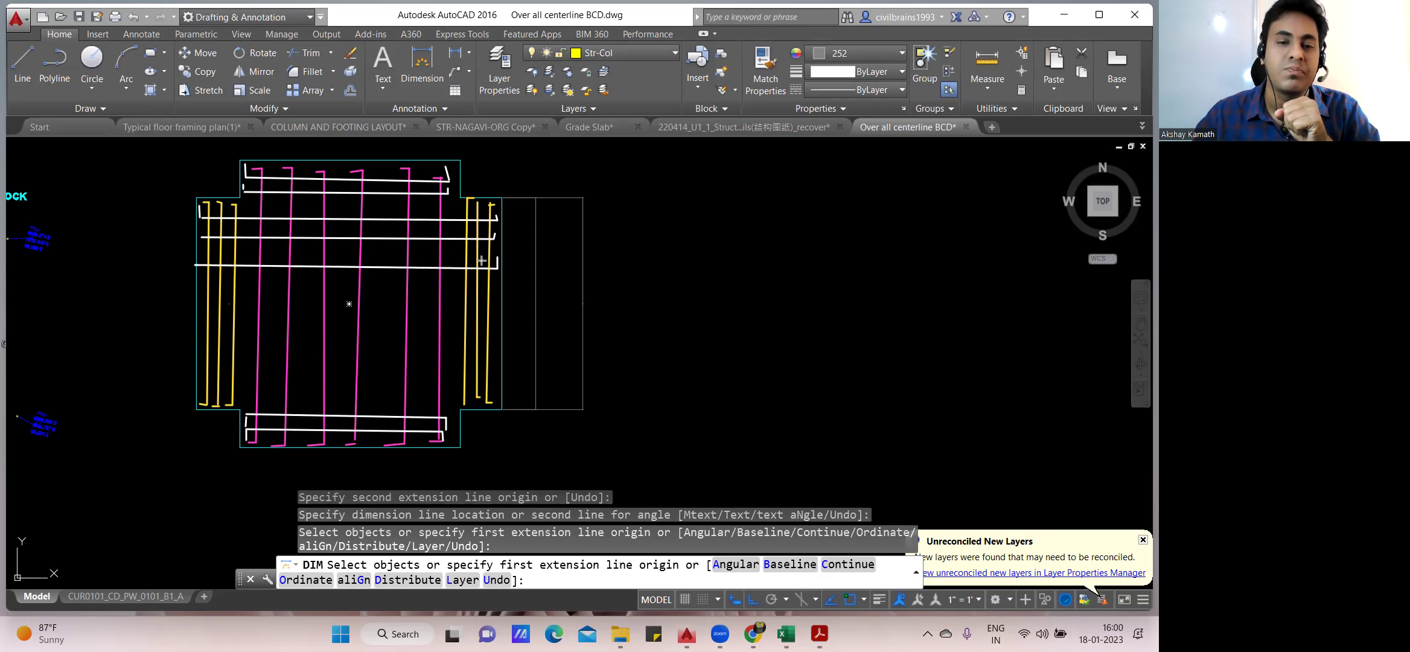
{"action": "left_click_drag", "start_coordinate": [198, 294], "coordinate": [495, 290]}
{"action": "left_click_drag", "start_coordinate": [199, 316], "coordinate": [486, 319]}
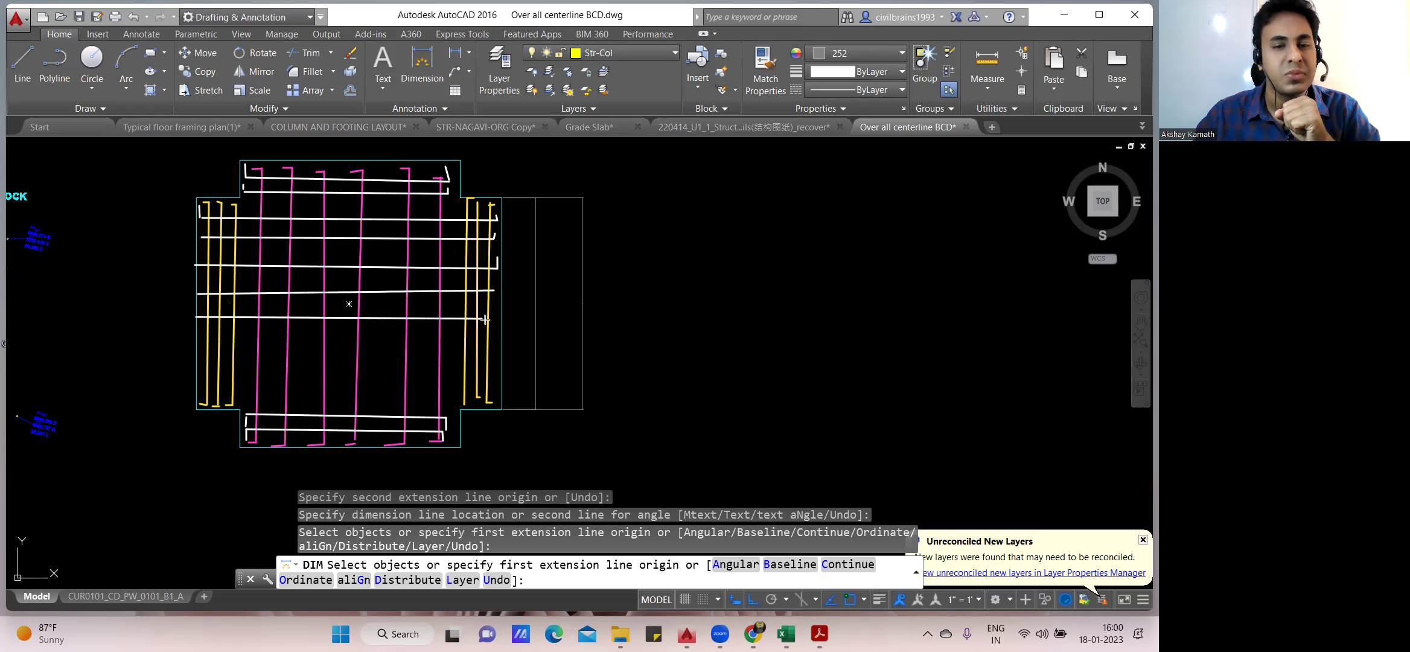
{"action": "left_click_drag", "start_coordinate": [205, 342], "coordinate": [493, 342]}
{"action": "left_click_drag", "start_coordinate": [200, 364], "coordinate": [489, 368]}
{"action": "left_click_drag", "start_coordinate": [201, 382], "coordinate": [475, 387]}
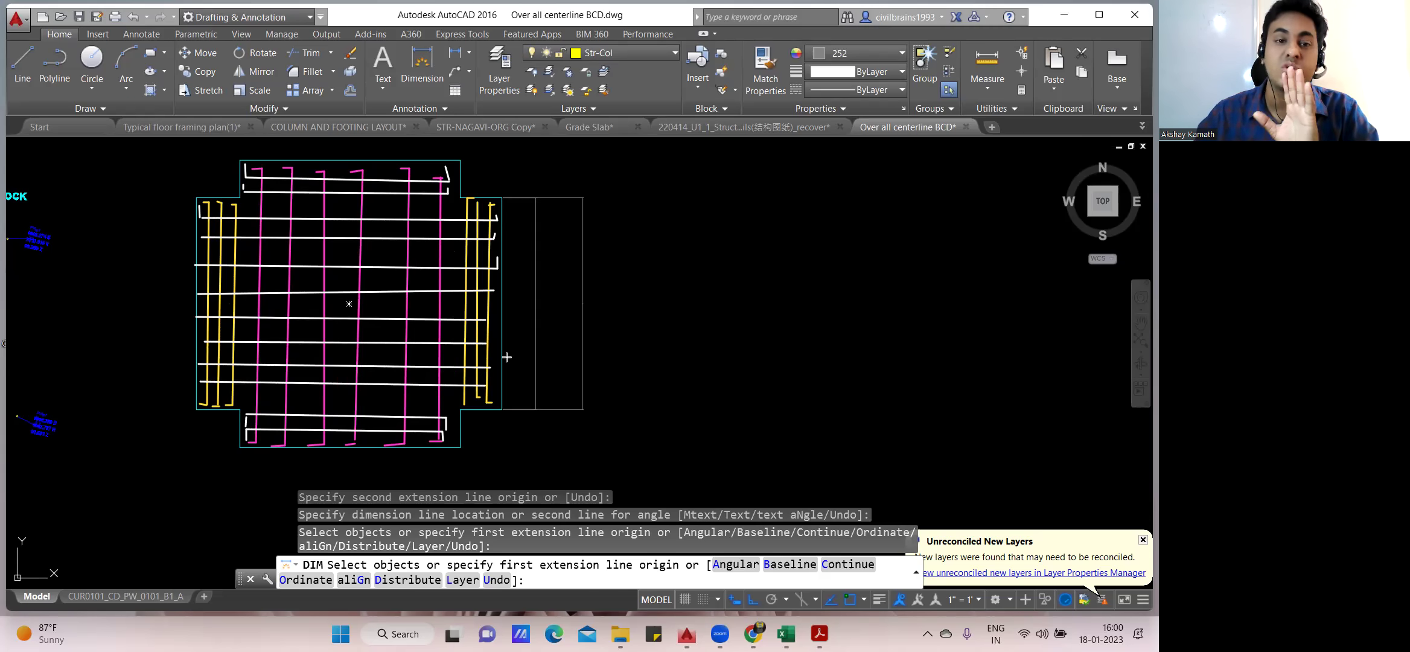